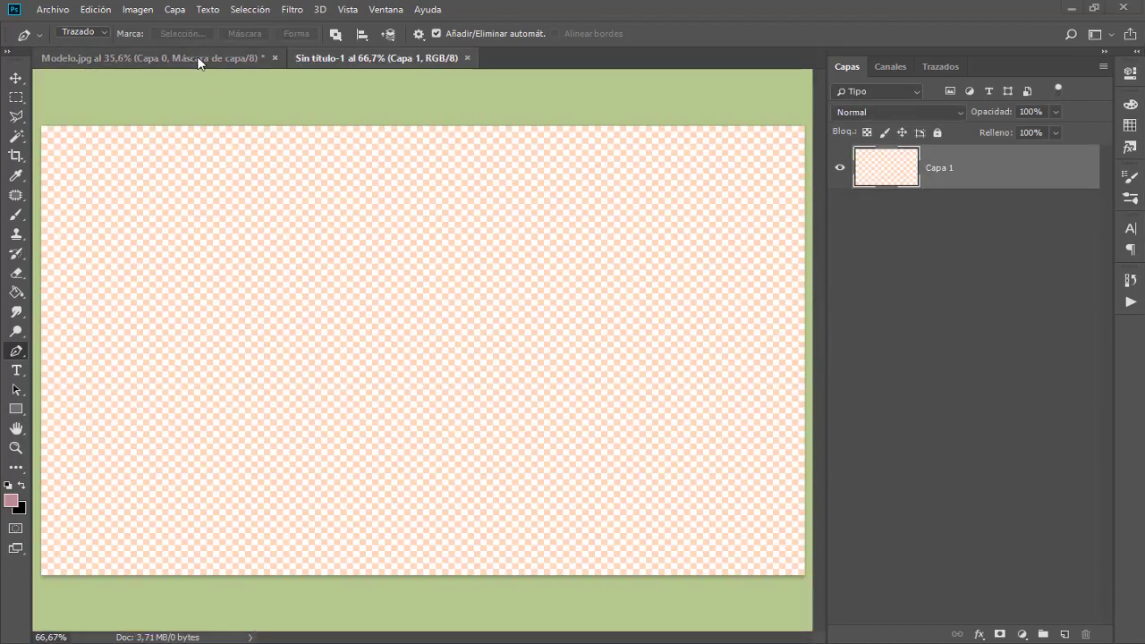
Scale the girl photo to about 72%, move her right, and rename her layer Modelo.
{"action": "key", "text": "ctrl+t"}
{"action": "key", "text": "ctrl+minus"}
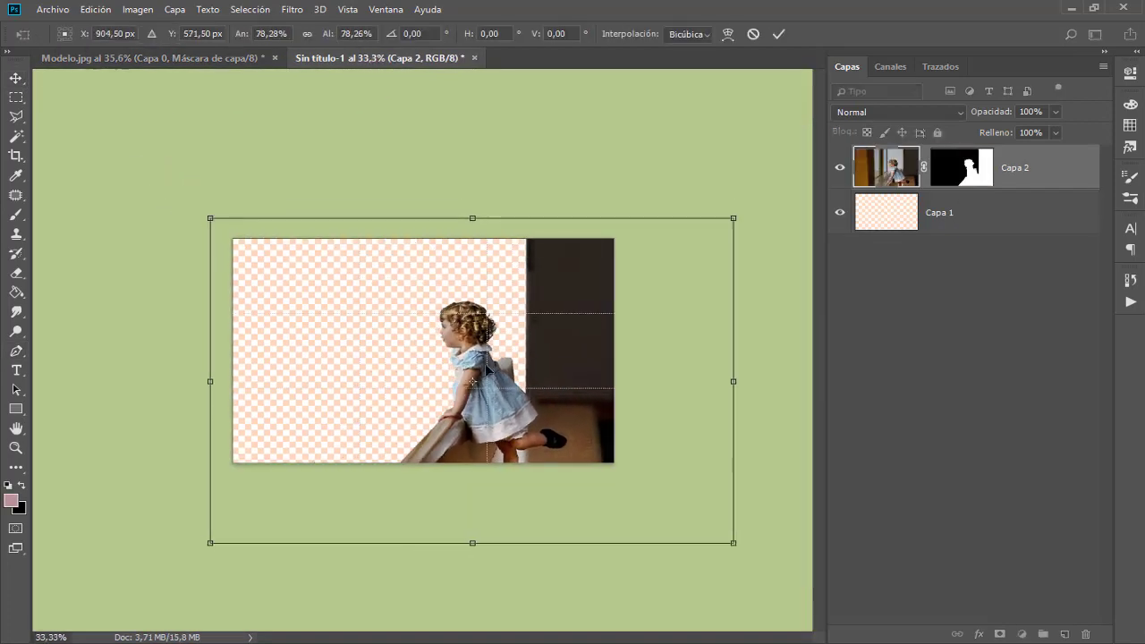
{"action": "left_click_drag", "start_coordinate": [63, 120], "coordinate": [224, 171]}
{"action": "left_click_drag", "start_coordinate": [471, 348], "coordinate": [536, 401]}
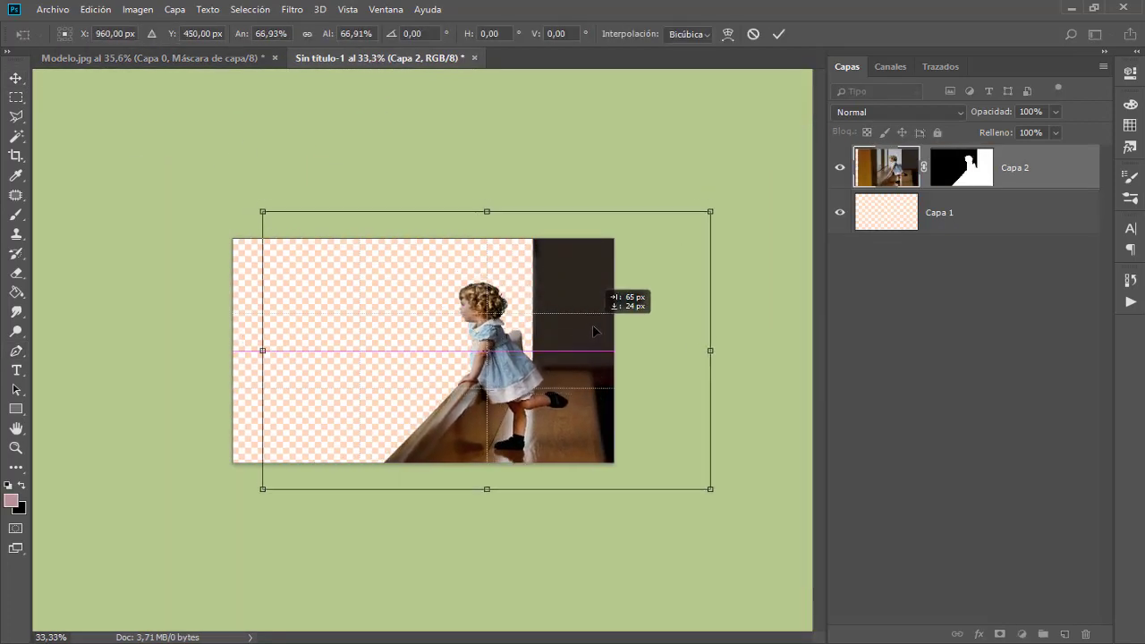
{"action": "key", "text": "Return"}
{"action": "double_click", "coordinate": [1015, 167]}
{"action": "type", "text": "Modelo"}
{"action": "left_click", "coordinate": [939, 212]}
Place the Fondo castle image embedded at about 230% and line it up behind the girl.
{"action": "left_click", "coordinate": [53, 9]}
{"action": "left_click", "coordinate": [98, 304]}
{"action": "double_click", "coordinate": [787, 242]}
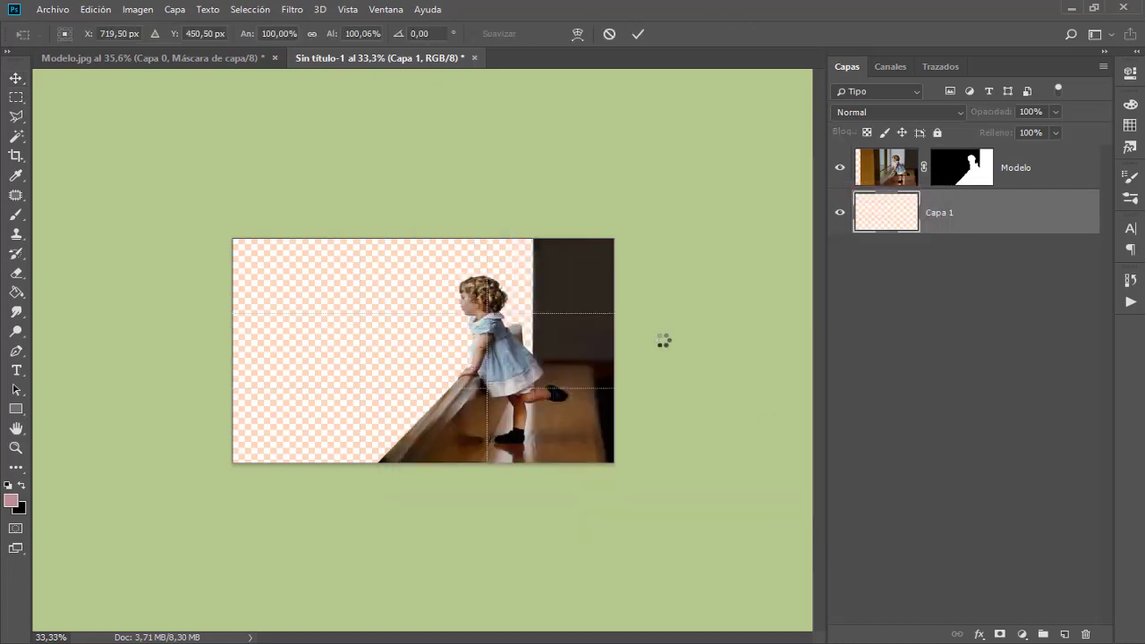
{"action": "left_click_drag", "start_coordinate": [565, 329], "coordinate": [573, 385]}
{"action": "left_click_drag", "start_coordinate": [120, 174], "coordinate": [156, 225]}
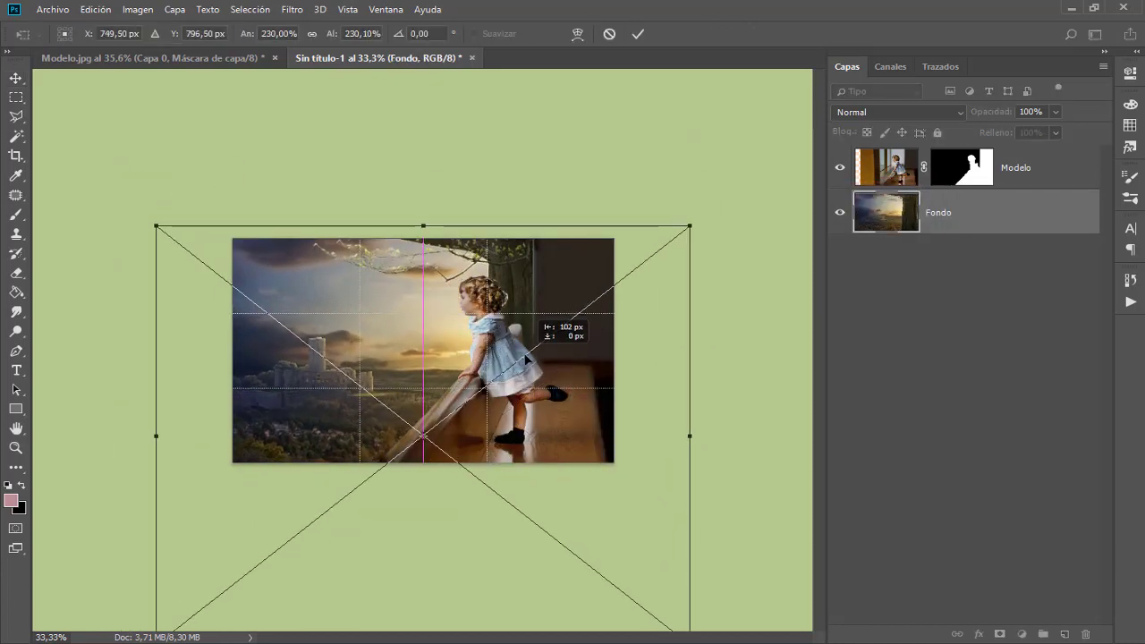
{"action": "left_click_drag", "start_coordinate": [551, 353], "coordinate": [537, 354]}
{"action": "key", "text": "Return"}
Duplicate the Modelo layer, add a Levels adjustment layer, and select the Modelo mask.
{"action": "key", "text": "ctrl+j"}
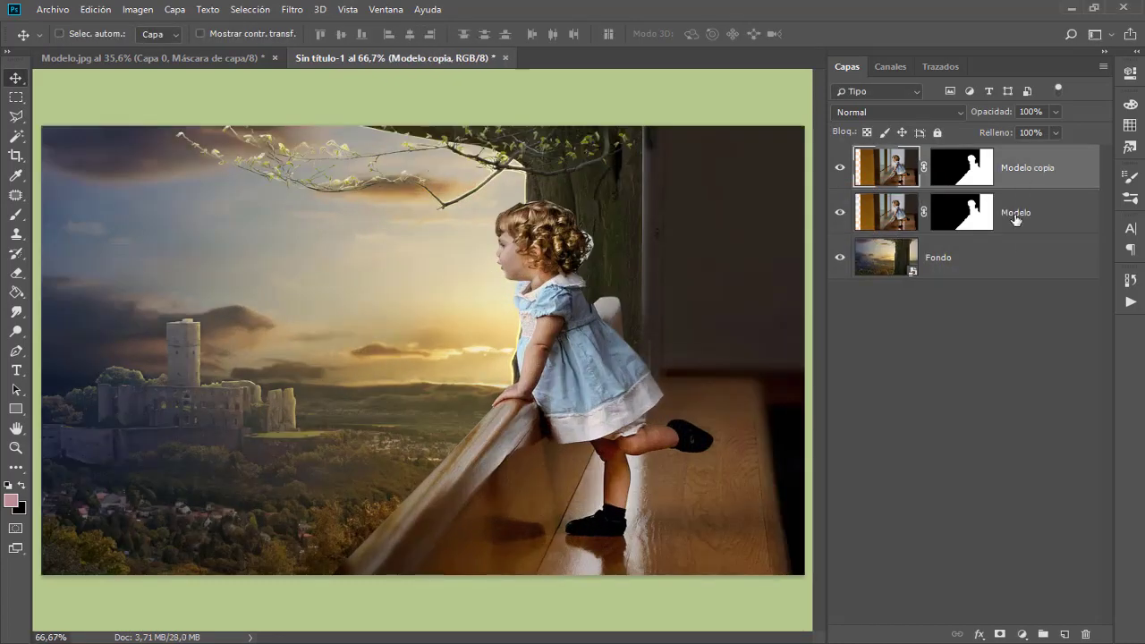
{"action": "left_click", "coordinate": [1023, 633]}
{"action": "left_click", "coordinate": [1043, 431]}
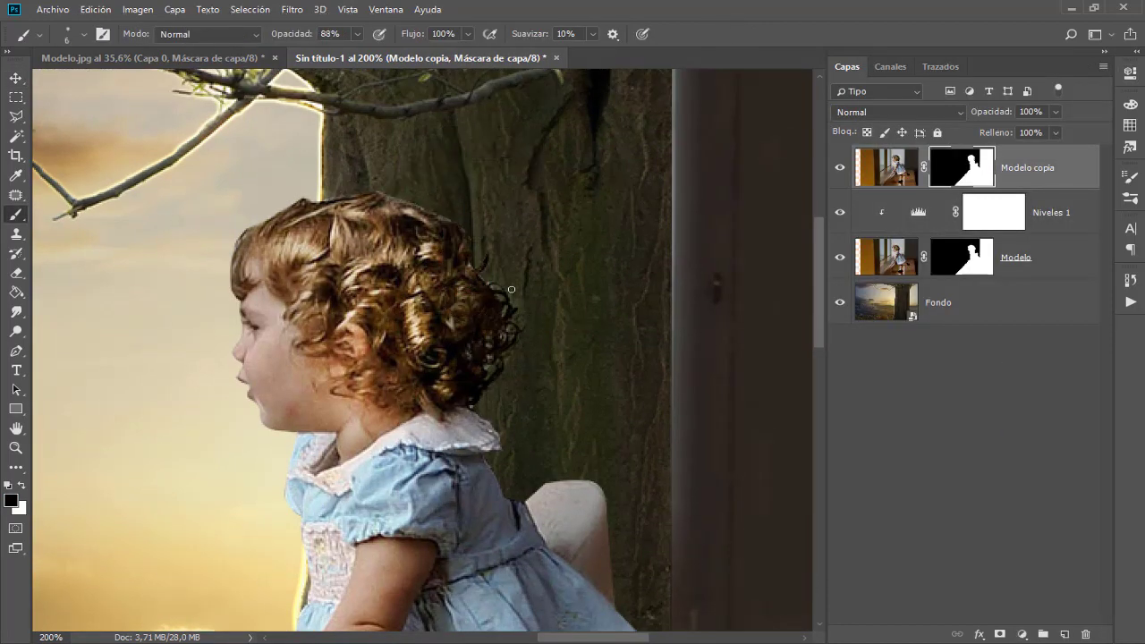
{"action": "left_click", "coordinate": [962, 264]}
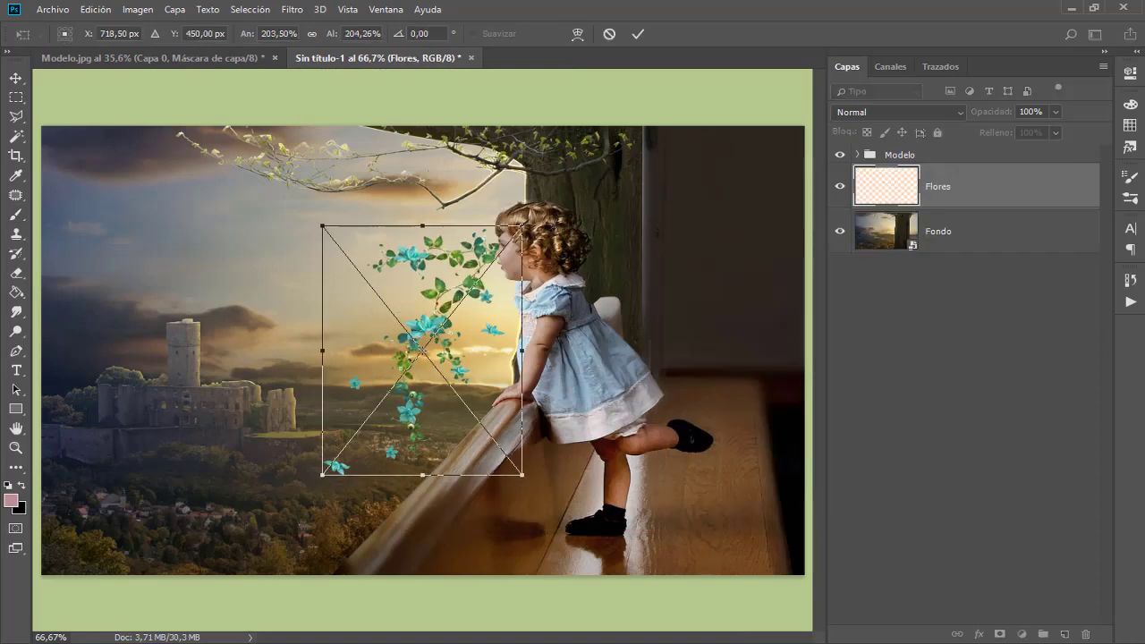
Rotate the flowers along the branch, then place the Columnas image and slide it left.
{"action": "mouse_move", "coordinate": [421, 358]}
{"action": "left_mouse_down"}
{"action": "mouse_move", "coordinate": [403, 179]}
{"action": "mouse_move", "coordinate": [550, 259]}
{"action": "left_mouse_up"}
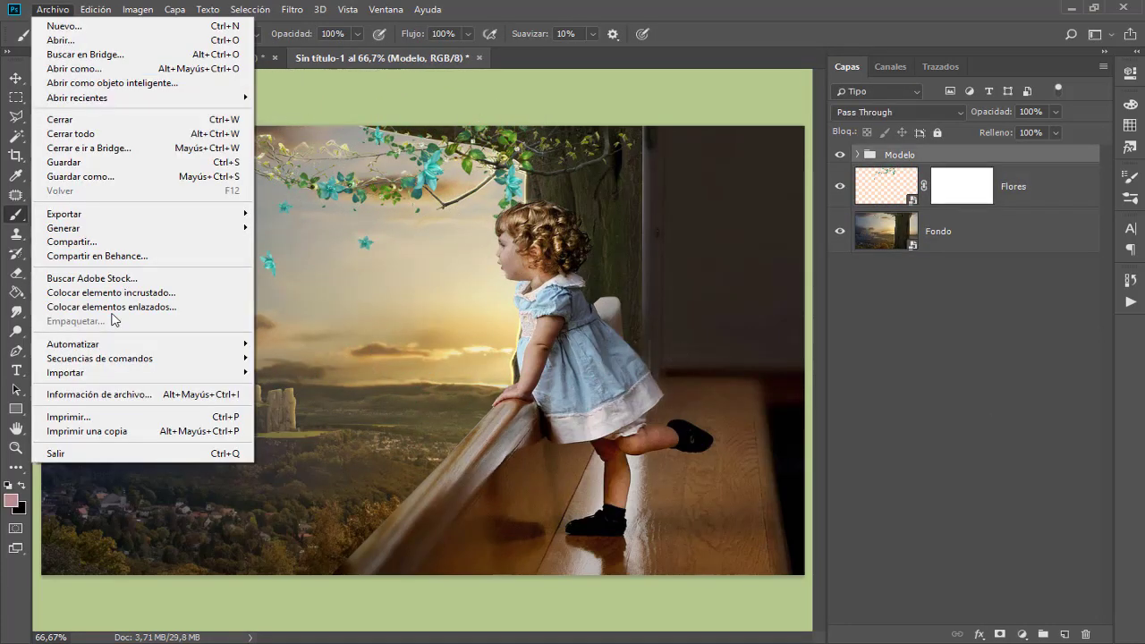
{"action": "left_click", "coordinate": [111, 293]}
{"action": "double_click", "coordinate": [653, 281]}
{"action": "mouse_move", "coordinate": [579, 293]}
{"action": "left_mouse_down"}
{"action": "mouse_move", "coordinate": [705, 319]}
{"action": "mouse_move", "coordinate": [543, 268]}
{"action": "left_mouse_up"}
{"action": "key", "text": "Return"}
{"action": "left_click_drag", "start_coordinate": [886, 167], "coordinate": [885, 253]}
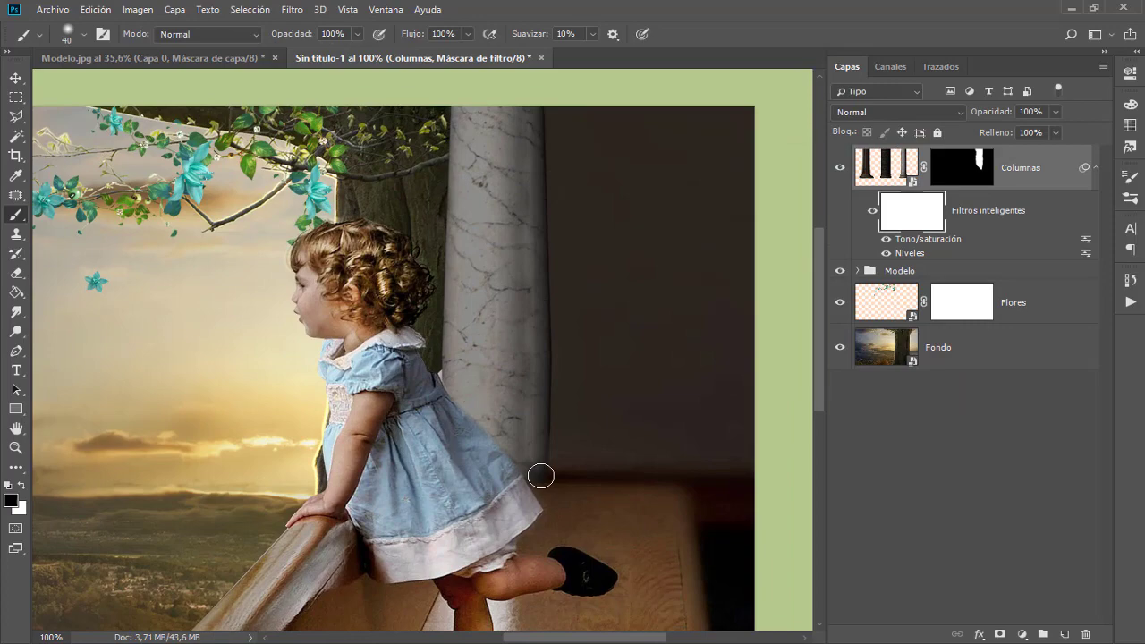
Mask the dress copy off the arm with a 79%-opacity brush, then add a solid colour fill.
{"action": "key", "text": "7"}
{"action": "key", "text": "9"}
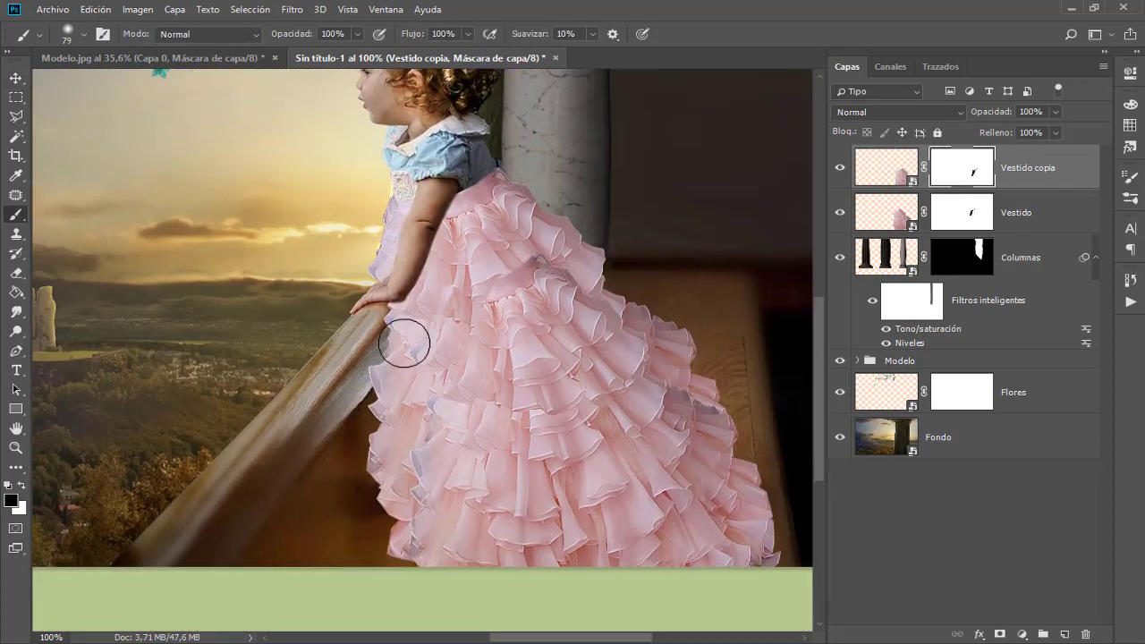
{"action": "left_click_drag", "start_coordinate": [432, 359], "coordinate": [565, 274]}
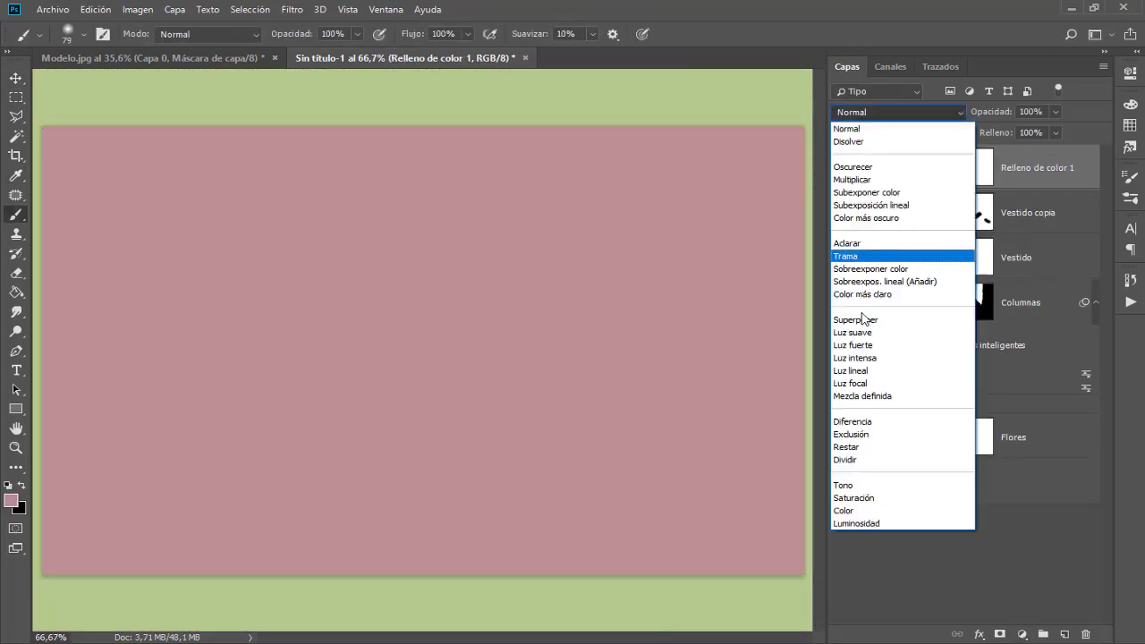
{"action": "left_click", "coordinate": [881, 376]}
Invert the colour fill's mask to black and set white as the painting colour.
{"action": "scroll", "coordinate": [878, 110], "scroll_direction": "down", "scroll_amount": 8}
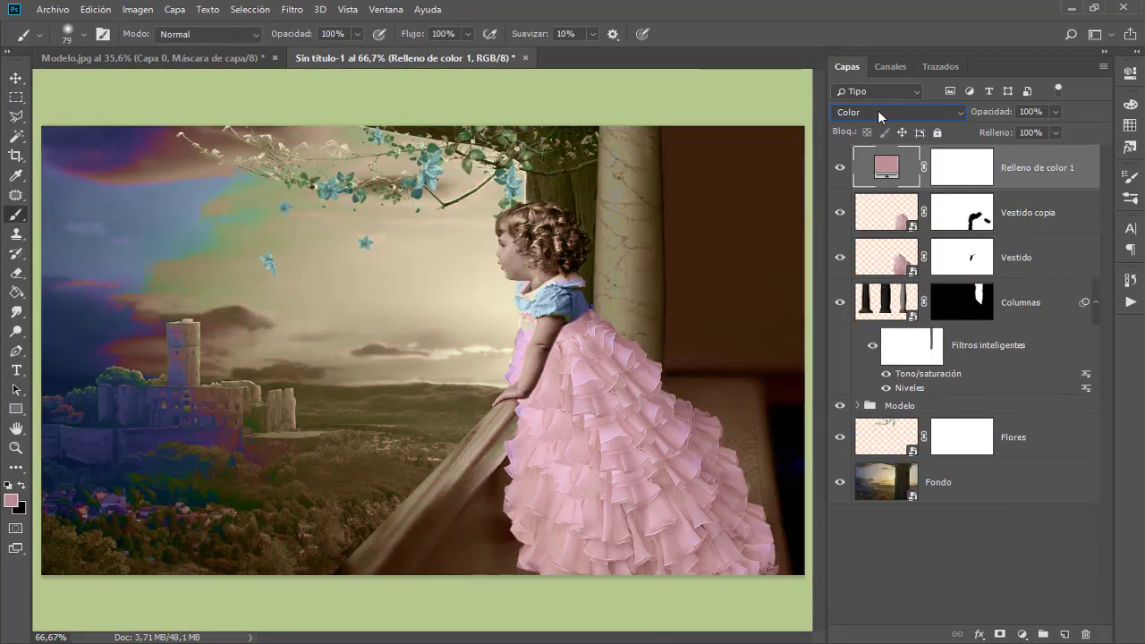
{"action": "key", "text": "ctrl+i"}
{"action": "scroll", "coordinate": [529, 331], "scroll_direction": "up", "scroll_amount": 3}
{"action": "key", "text": "d"}
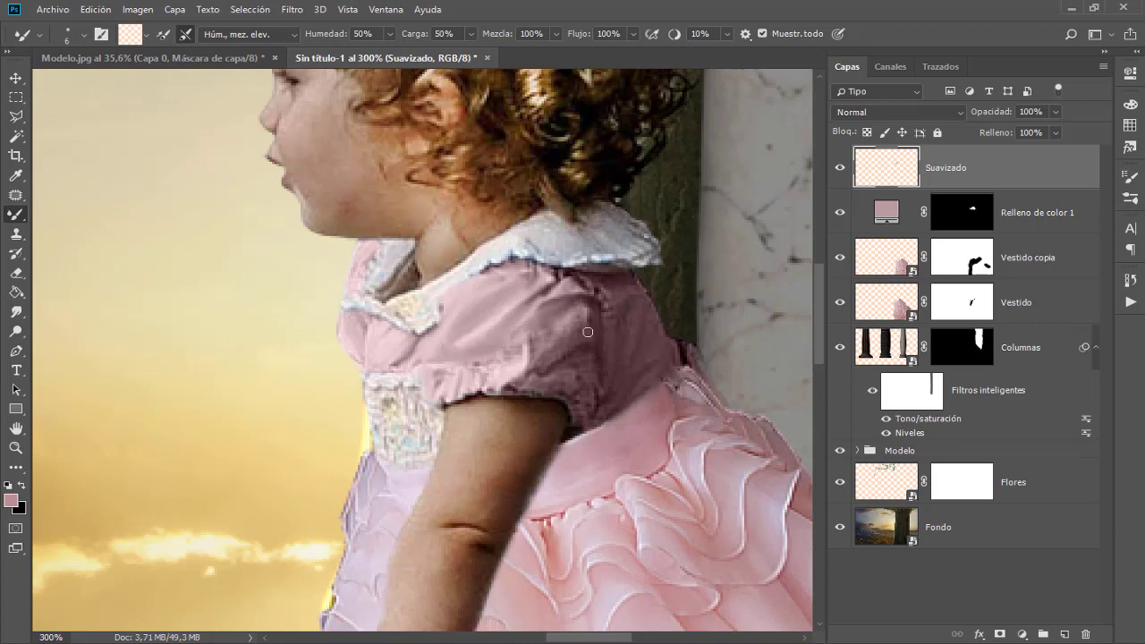
Smooth the dress edges on Suavizado with a smaller Mixer Brush.
{"action": "key", "text": "bracketleft"}
{"action": "key", "text": "bracketleft"}
{"action": "key", "text": "bracketleft"}
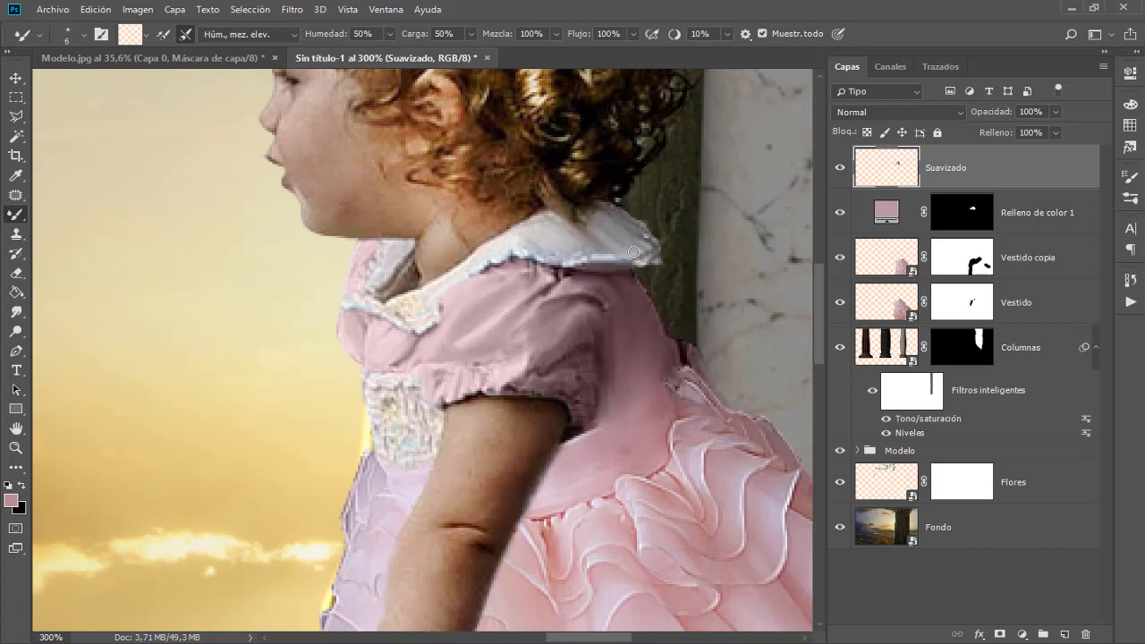
{"action": "key", "text": "bracketright"}
{"action": "key", "text": "bracketright"}
{"action": "key", "text": "bracketright"}
{"action": "scroll", "coordinate": [483, 383], "scroll_direction": "down", "scroll_amount": 2}
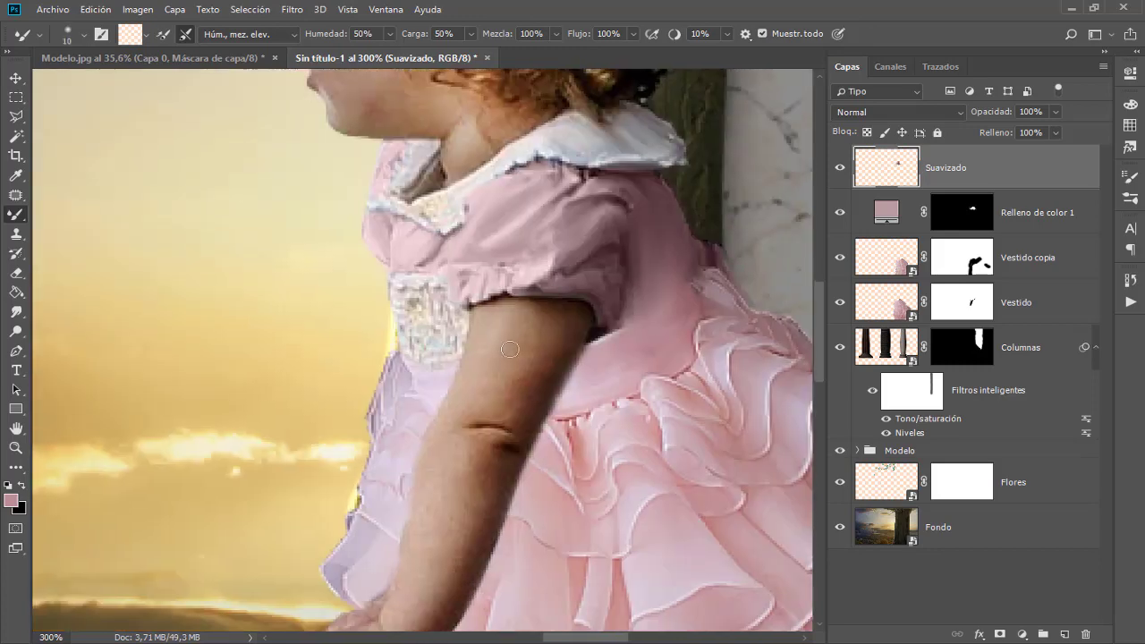
{"action": "scroll", "coordinate": [535, 321], "scroll_direction": "down", "scroll_amount": 2}
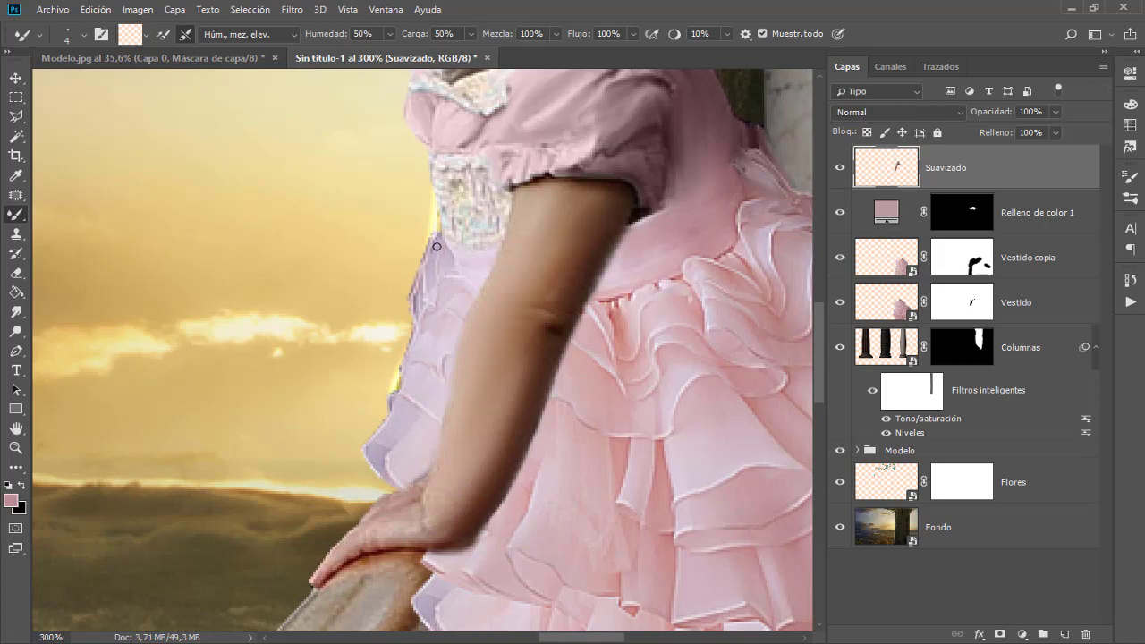
{"action": "scroll", "coordinate": [392, 394], "scroll_direction": "up", "scroll_amount": 1}
{"action": "scroll", "coordinate": [429, 340], "scroll_direction": "right", "scroll_amount": 2}
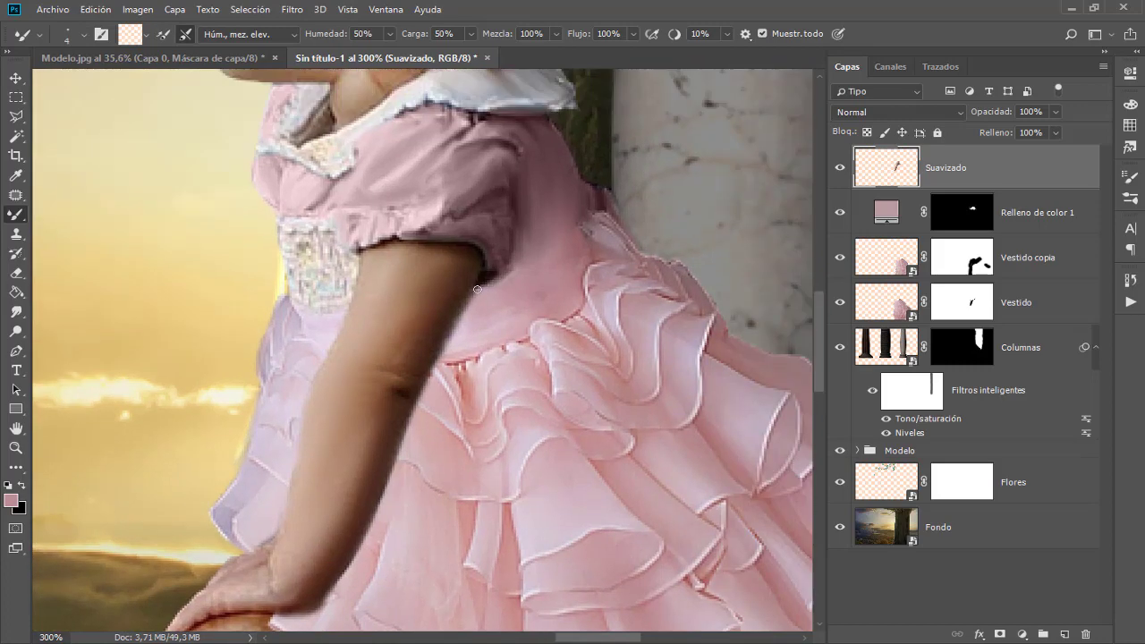
Sample the dark arm-edge tone, return to the Mixer Brush, and place the crown image embedded.
{"action": "key", "text": "b"}
{"action": "left_click", "coordinate": [460, 332], "text": "alt"}
{"action": "scroll", "coordinate": [460, 295], "scroll_direction": "up", "scroll_amount": 1}
{"action": "left_click", "coordinate": [460, 269], "text": "alt"}
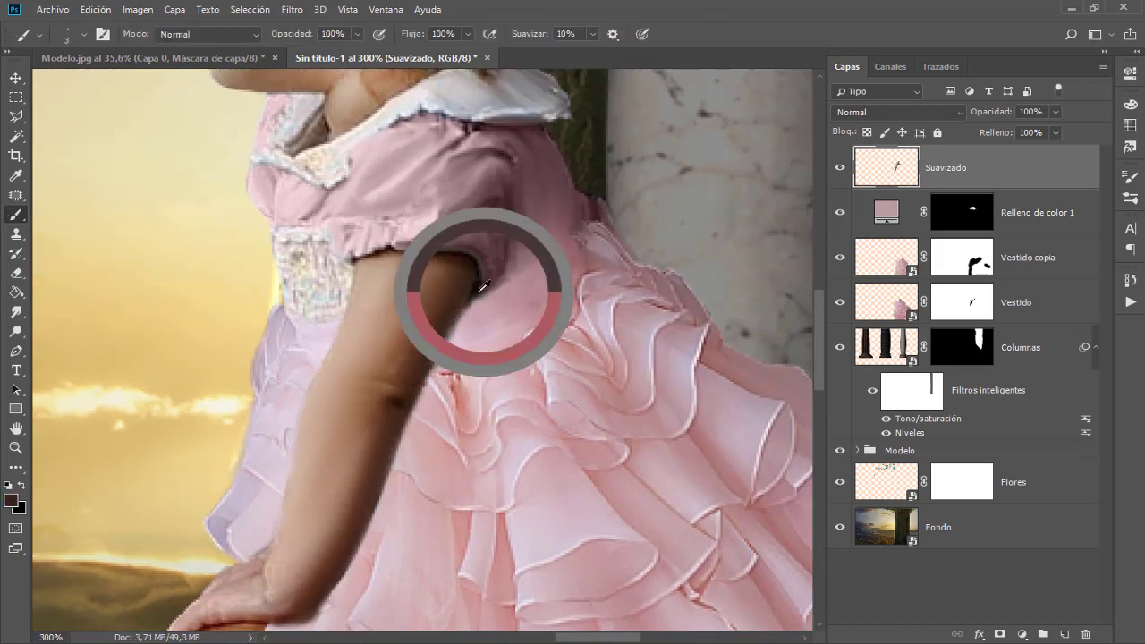
{"action": "key", "text": "shift+b"}
{"action": "key", "text": "ctrl+minus"}
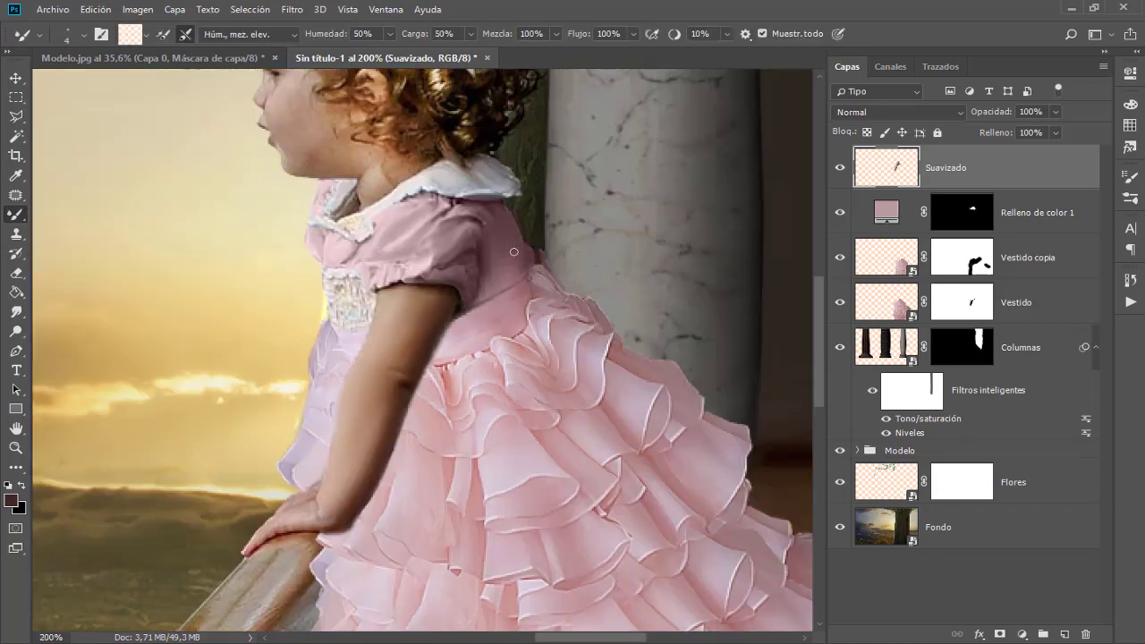
{"action": "key", "text": "ctrl+minus"}
{"action": "key", "text": "ctrl+minus"}
{"action": "left_click", "coordinate": [52, 9]}
{"action": "left_click", "coordinate": [105, 293]}
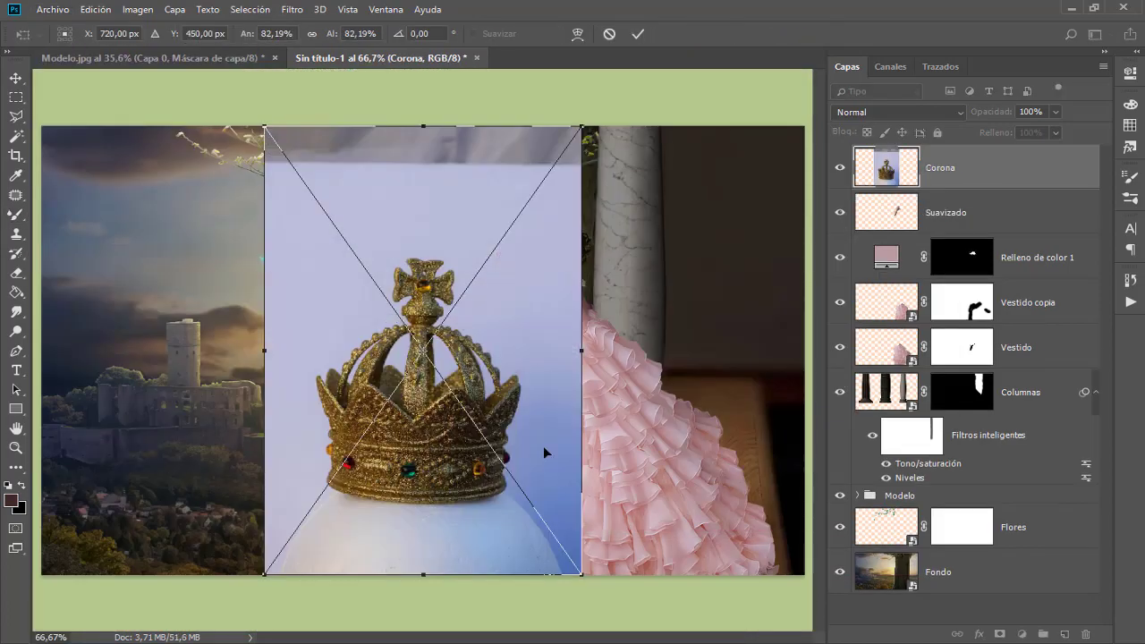
Place the crown, rasterize the Corona layer, and delete its backdrop with the Magic Wand.
{"action": "key", "text": "Return"}
{"action": "left_click", "coordinate": [839, 167], "text": "alt"}
{"action": "key", "text": "w"}
{"action": "right_click", "coordinate": [975, 167]}
{"action": "left_click", "coordinate": [788, 335]}
{"action": "left_click", "coordinate": [335, 265]}
{"action": "key", "text": "Delete"}
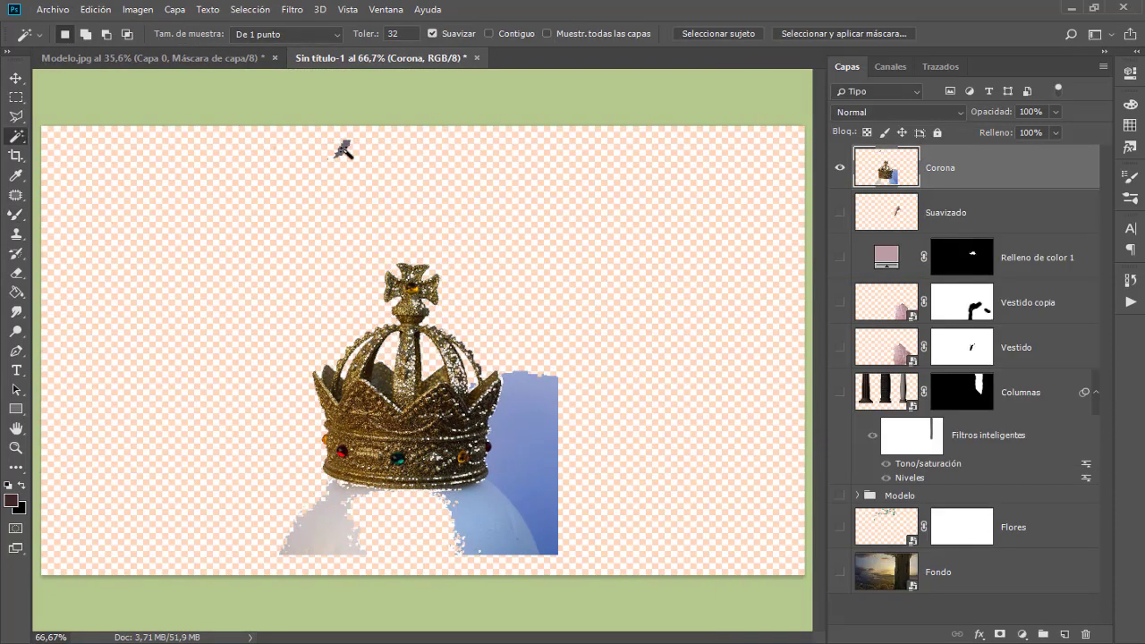
{"action": "left_click", "coordinate": [537, 440]}
{"action": "key", "text": "Delete"}
{"action": "key", "text": "ctrl+d"}
{"action": "key", "text": "e"}
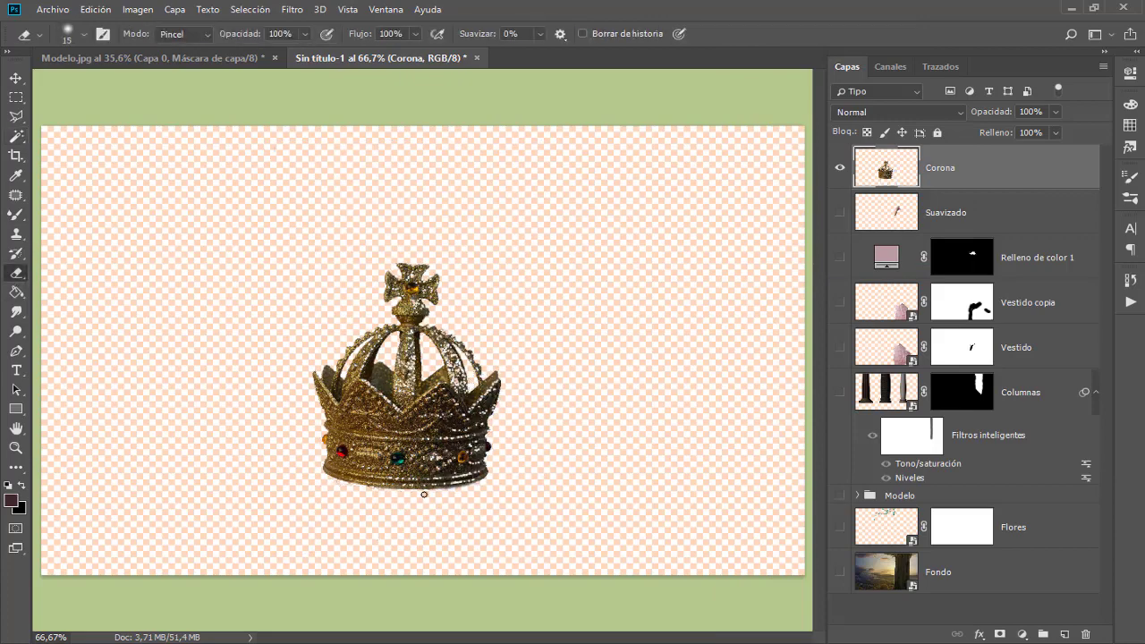
{"action": "left_click", "coordinate": [840, 167], "text": "alt"}
Shrink the crown and set it on the girl's head.
{"action": "key", "text": "ctrl+t"}
{"action": "left_click_drag", "start_coordinate": [512, 447], "coordinate": [452, 324]}
{"action": "scroll", "coordinate": [364, 307], "scroll_direction": "up", "scroll_amount": 2}
{"action": "left_click_drag", "start_coordinate": [454, 228], "coordinate": [472, 243]}
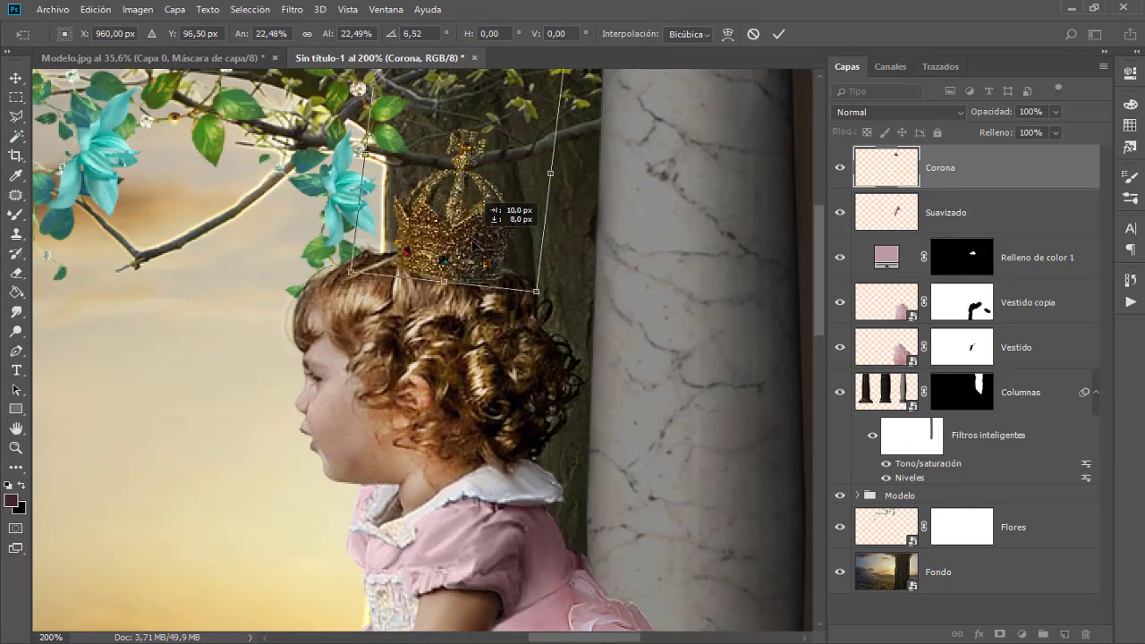
{"action": "scroll", "coordinate": [461, 240], "scroll_direction": "down", "scroll_amount": 1}
{"action": "key", "text": "Return"}
{"action": "scroll", "coordinate": [457, 240], "scroll_direction": "up", "scroll_amount": 1}
{"action": "scroll", "coordinate": [455, 242], "scroll_direction": "up", "scroll_amount": 1}
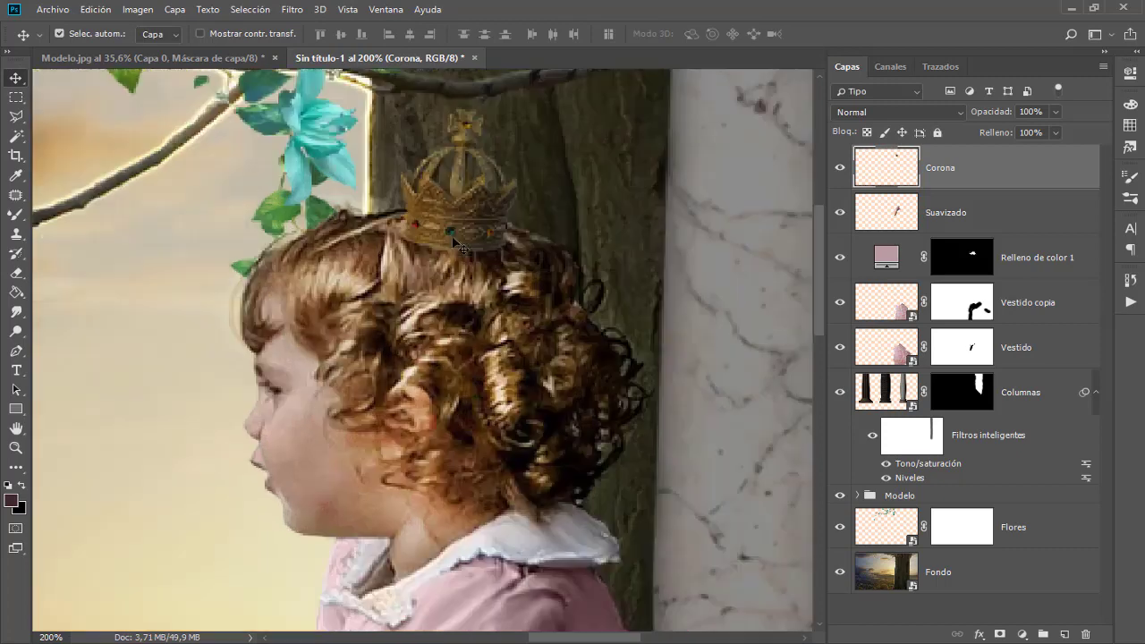
Tint the crown's gems pink-red on a new Color-blend layer.
{"action": "key", "text": "ctrl+shift+alt+n"}
{"action": "left_click", "coordinate": [11, 500]}
{"action": "left_click", "coordinate": [900, 200]}
{"action": "right_click", "coordinate": [17, 215]}
{"action": "left_click", "coordinate": [102, 212]}
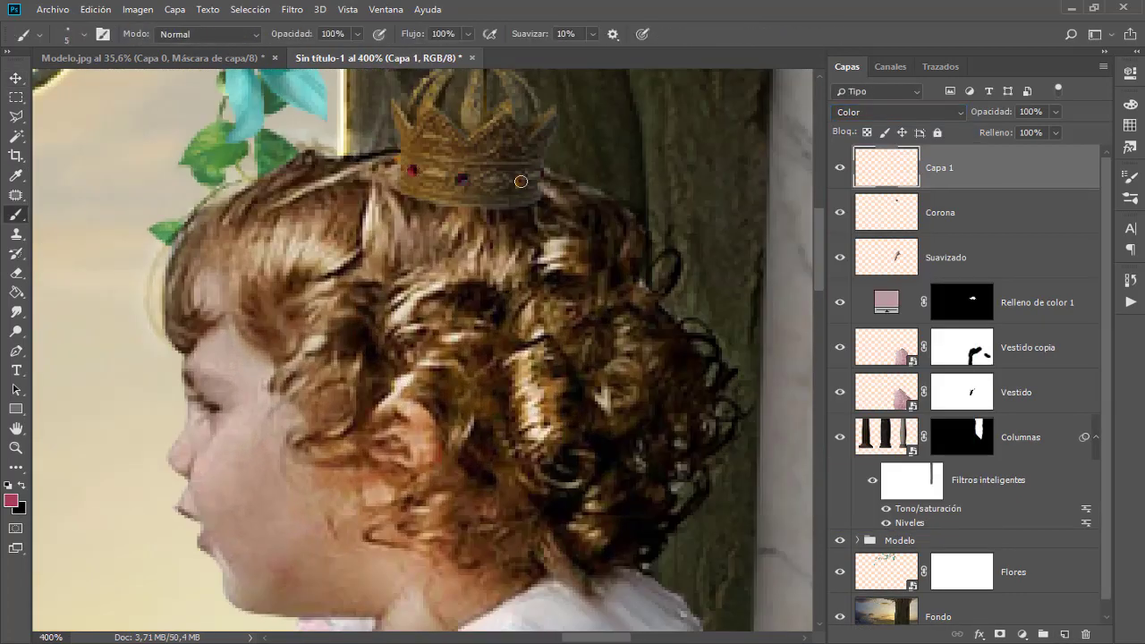
{"action": "key", "text": "Delete"}
Add a layer mask to the crown with colours reset to black and white.
{"action": "left_click", "coordinate": [1000, 634]}
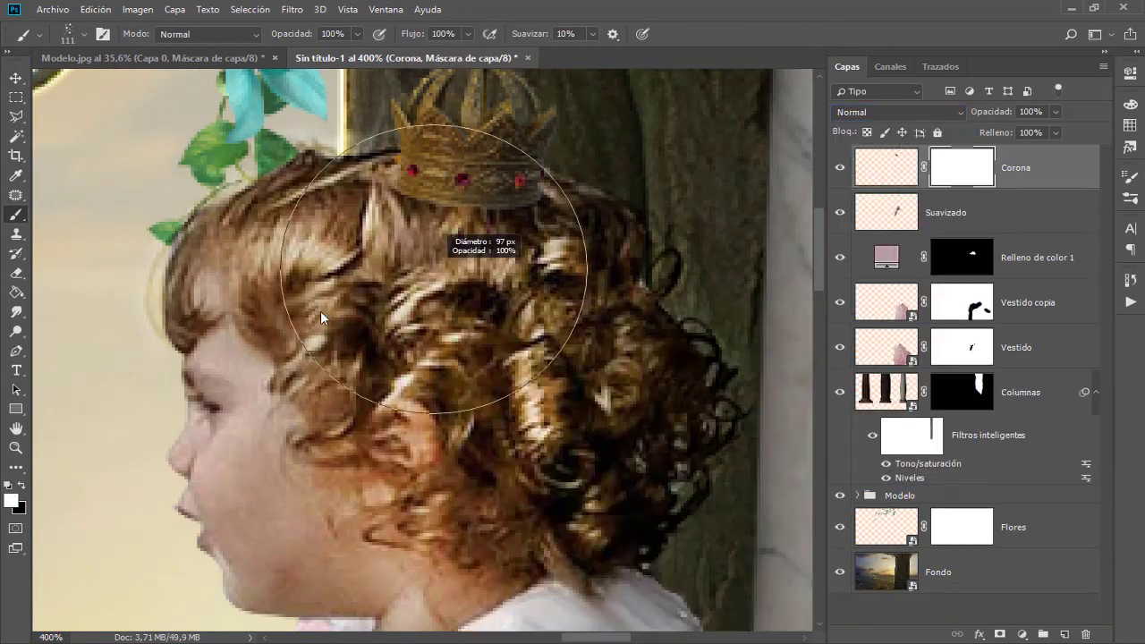
{"action": "key", "text": "d"}
{"action": "key", "text": "ctrl+minus"}
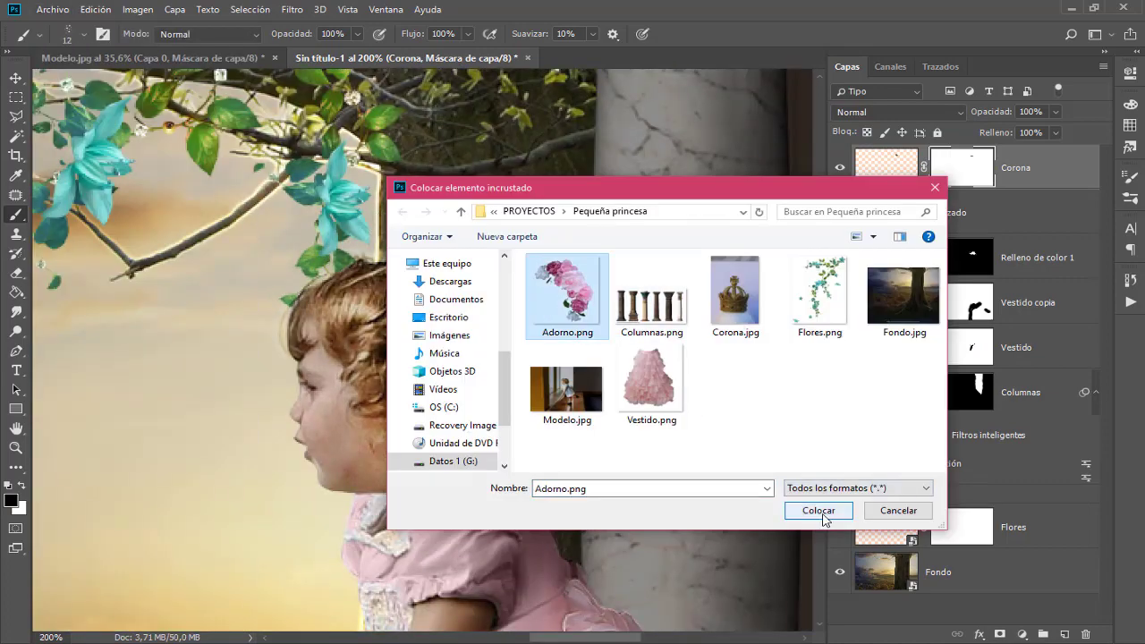
Place Adorno.png, shrinking and rotating it onto the crown.
{"action": "left_click", "coordinate": [812, 585]}
{"action": "mouse_move", "coordinate": [555, 537]}
{"action": "left_mouse_down"}
{"action": "mouse_move", "coordinate": [434, 413]}
{"action": "mouse_move", "coordinate": [591, 255]}
{"action": "left_mouse_up"}
{"action": "left_click_drag", "start_coordinate": [555, 349], "coordinate": [564, 269]}
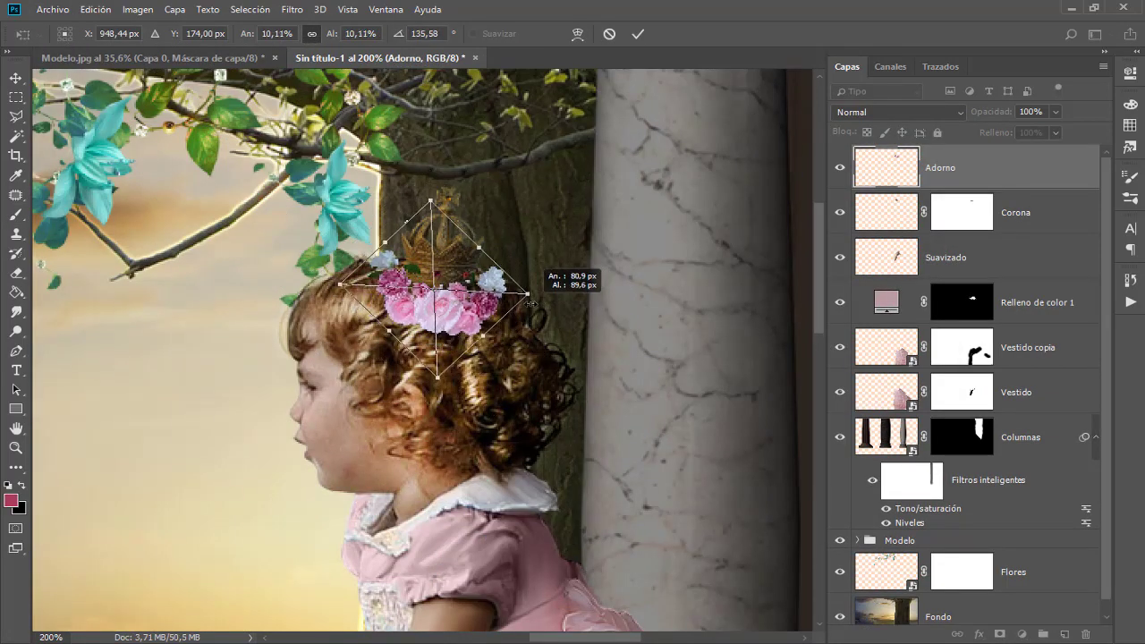
{"action": "key", "text": "Return"}
{"action": "key", "text": "ctrl+plus"}
Add a layer mask to the ornament and bring up Hue/Saturation for the Flores layer.
{"action": "left_click", "coordinate": [1000, 634]}
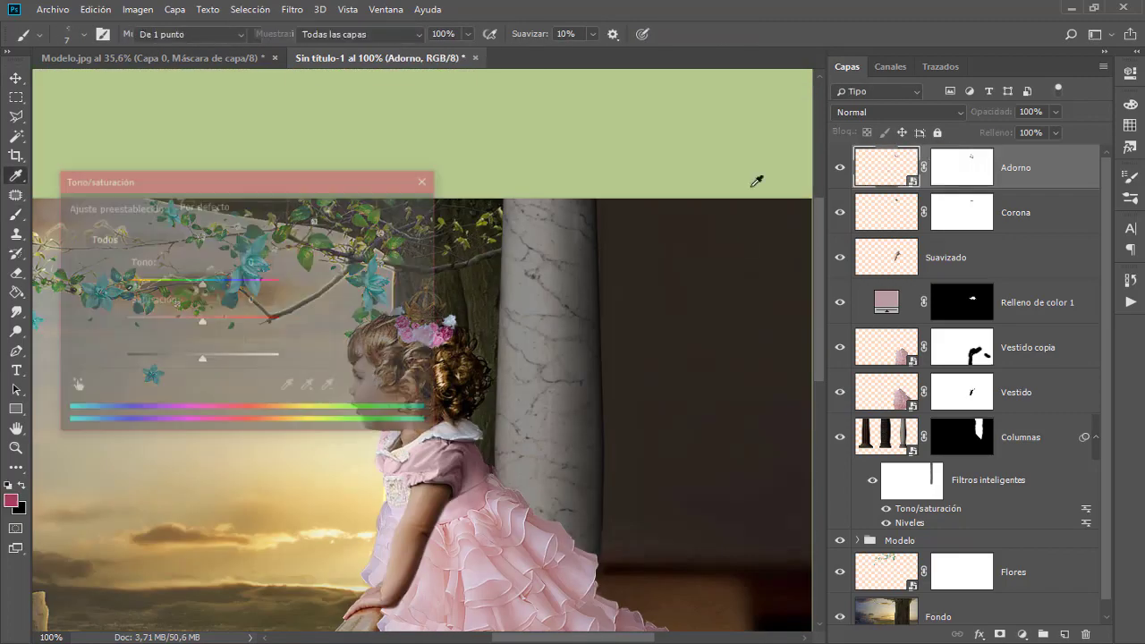
{"action": "key", "text": "Return"}
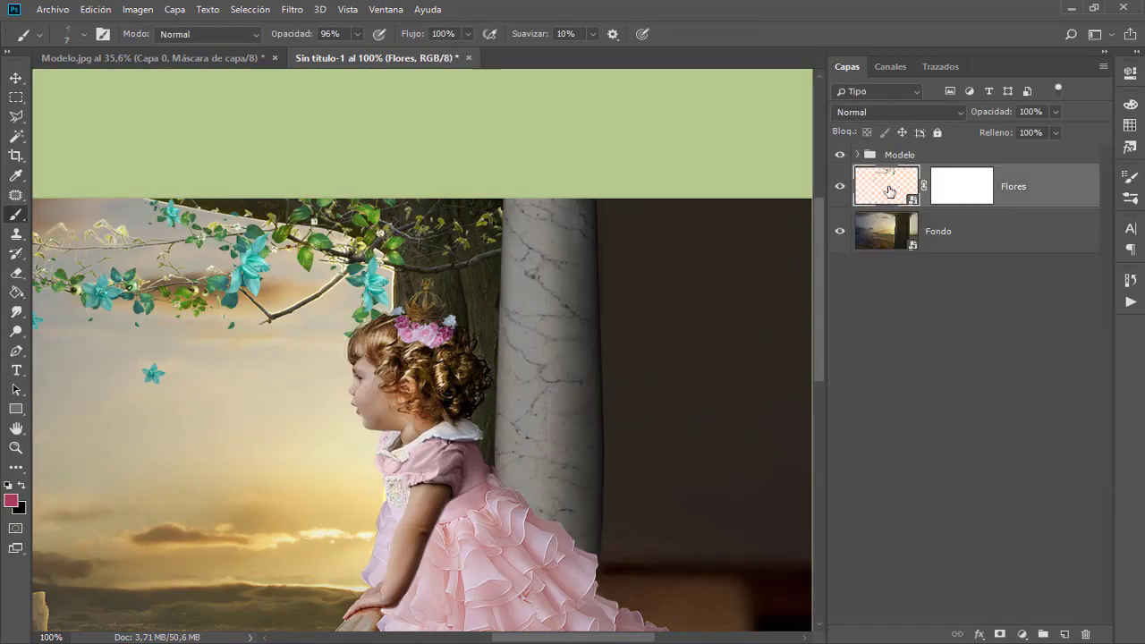
{"action": "key", "text": "ctrl+u"}
Set the Flores cyans to hue +155, saturation -24, lightness +16, then adjust the Blues range.
{"action": "left_click_drag", "start_coordinate": [542, 235], "coordinate": [687, 237]}
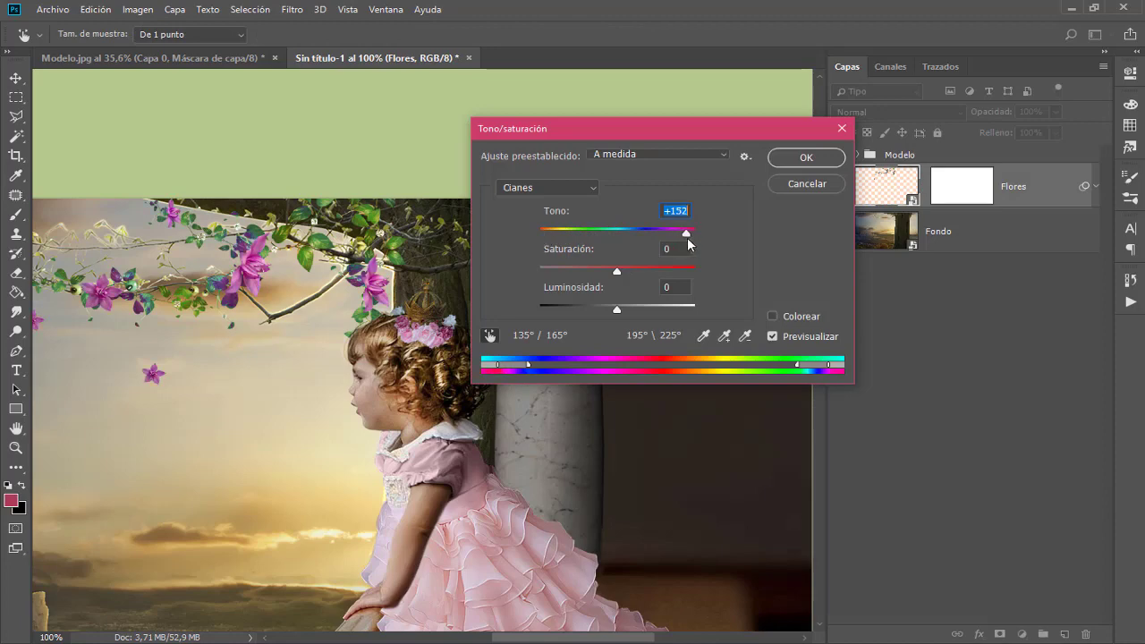
{"action": "left_click_drag", "start_coordinate": [616, 309], "coordinate": [631, 311]}
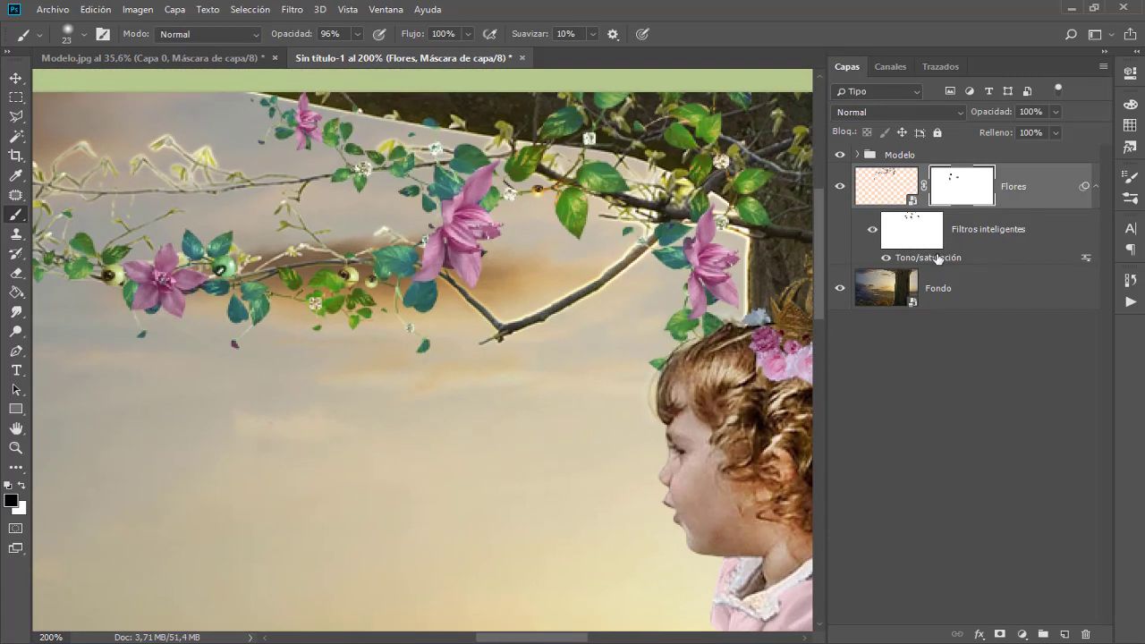
{"action": "double_click", "coordinate": [931, 258]}
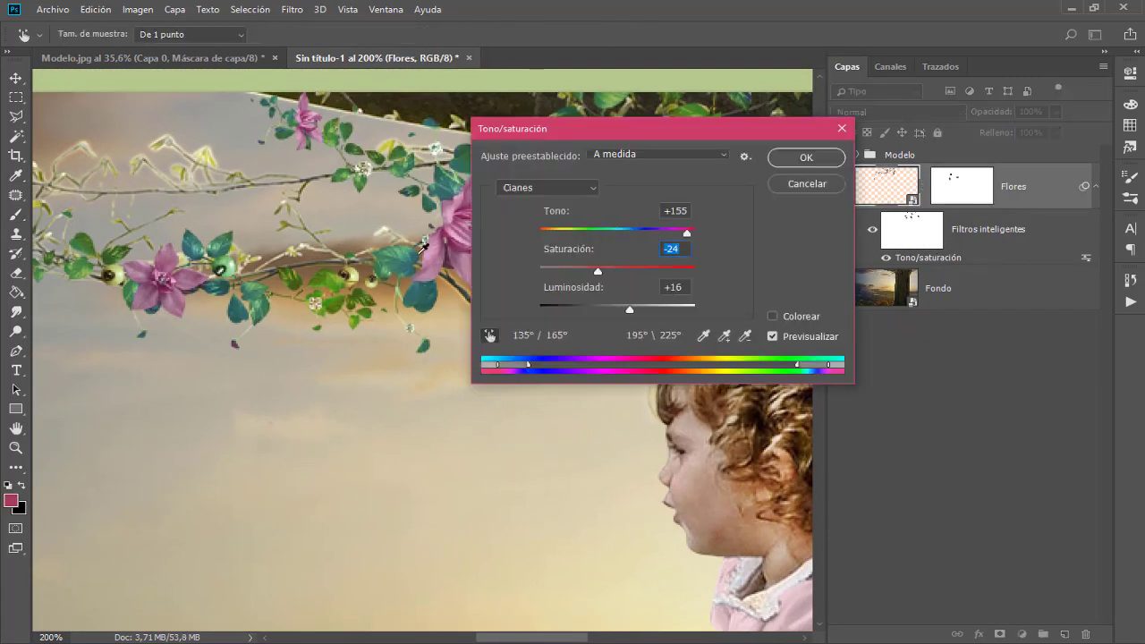
{"action": "left_click", "coordinate": [548, 187]}
{"action": "left_click", "coordinate": [528, 260]}
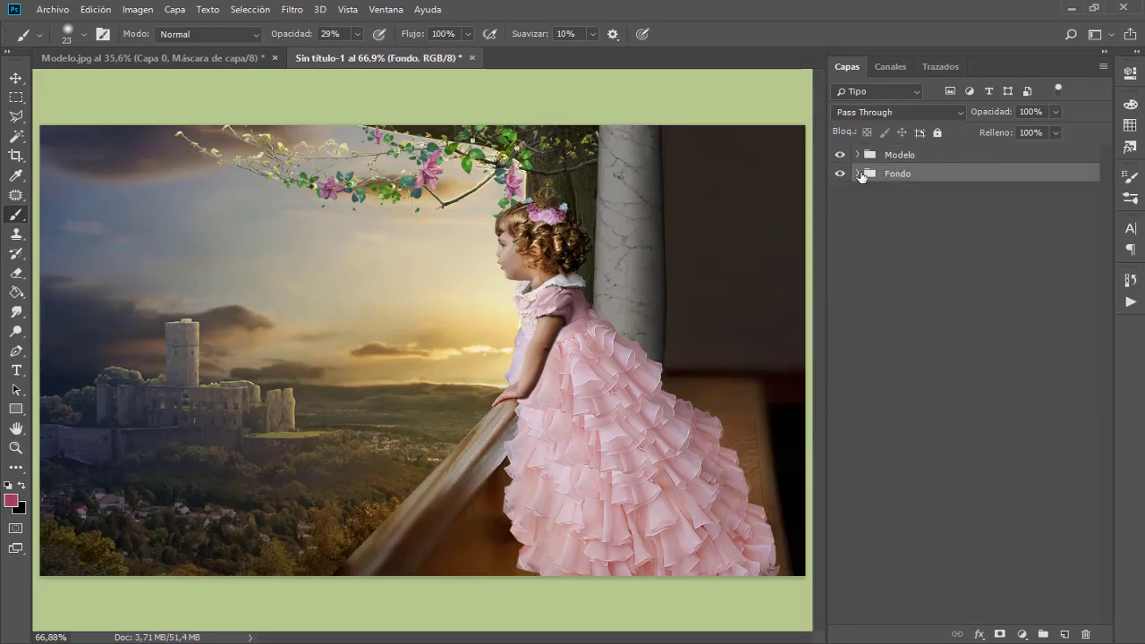
Add a top layer named Suelo with Clone Stamp sampling all layers for the floor.
{"action": "left_click", "coordinate": [861, 175]}
{"action": "key", "text": "ctrl+shift+alt+n"}
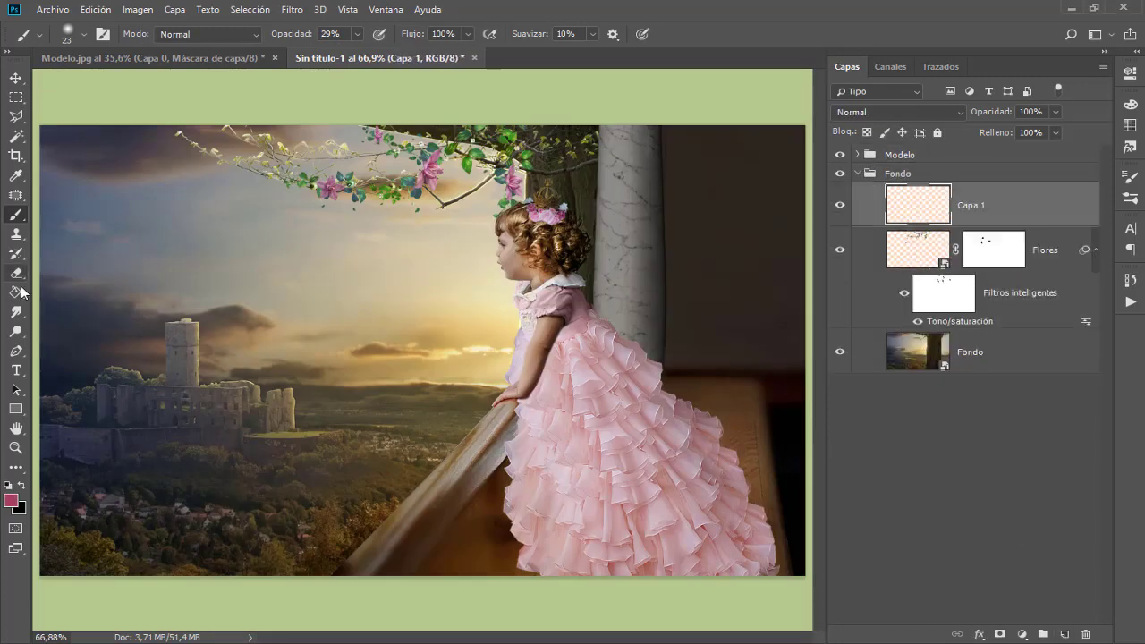
{"action": "key", "text": "s"}
{"action": "left_click", "coordinate": [634, 34]}
{"action": "left_click", "coordinate": [652, 76]}
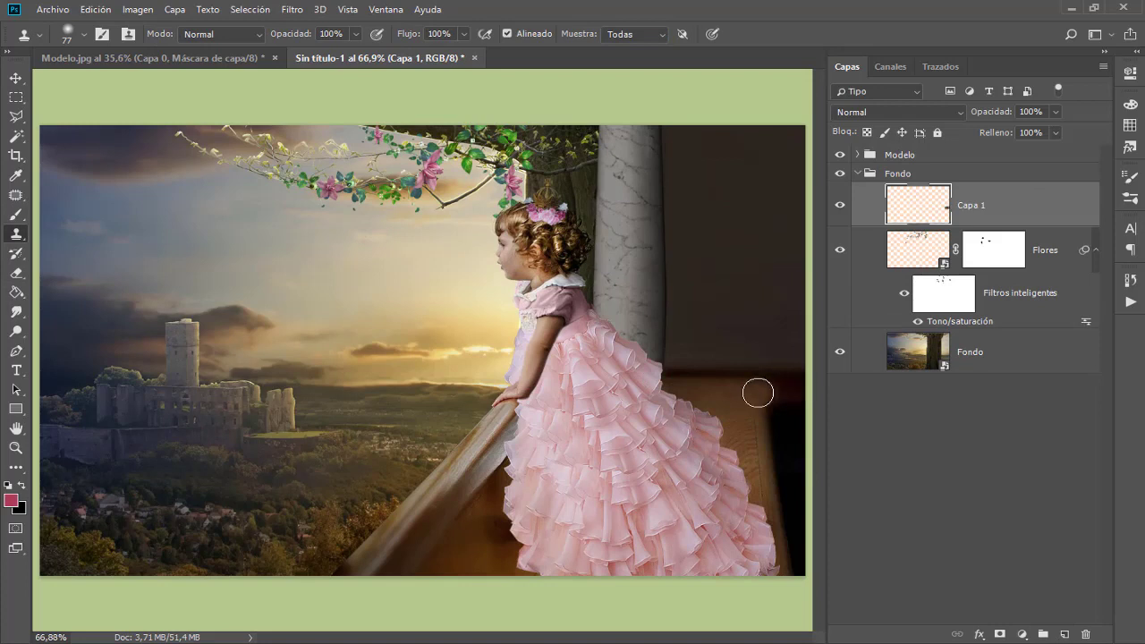
{"action": "left_click_drag", "start_coordinate": [976, 205], "coordinate": [980, 143]}
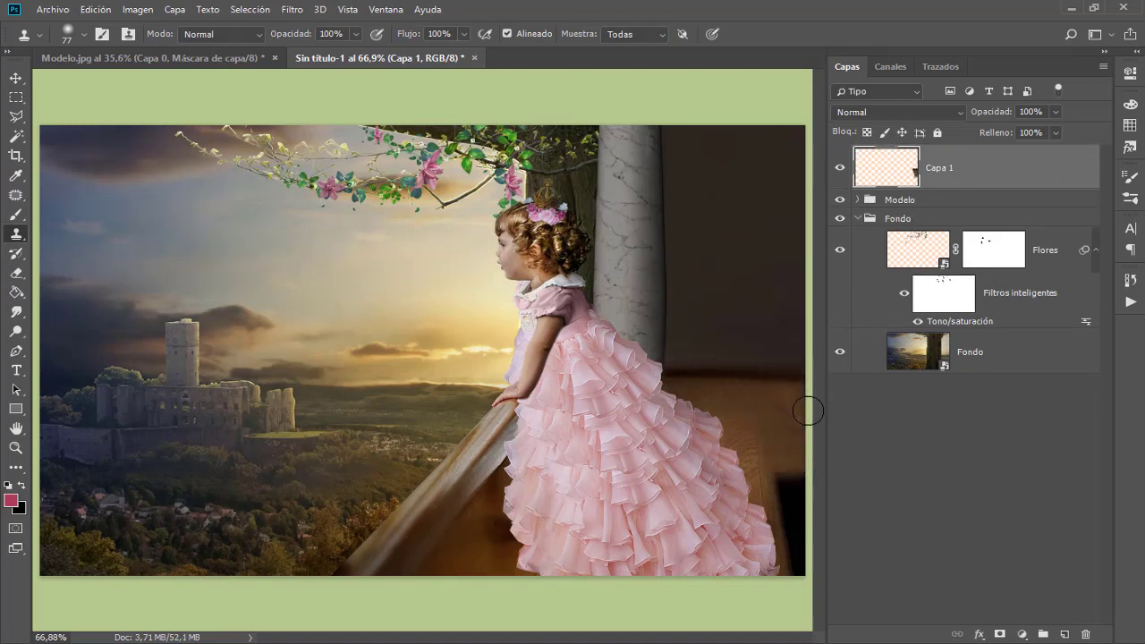
{"action": "left_click", "coordinate": [934, 170]}
{"action": "type", "text": "Suelo"}
{"action": "left_click", "coordinate": [858, 219]}
Place the Hiedra1 ivy image, scaled down and positioned on the column.
{"action": "left_click", "coordinate": [53, 8]}
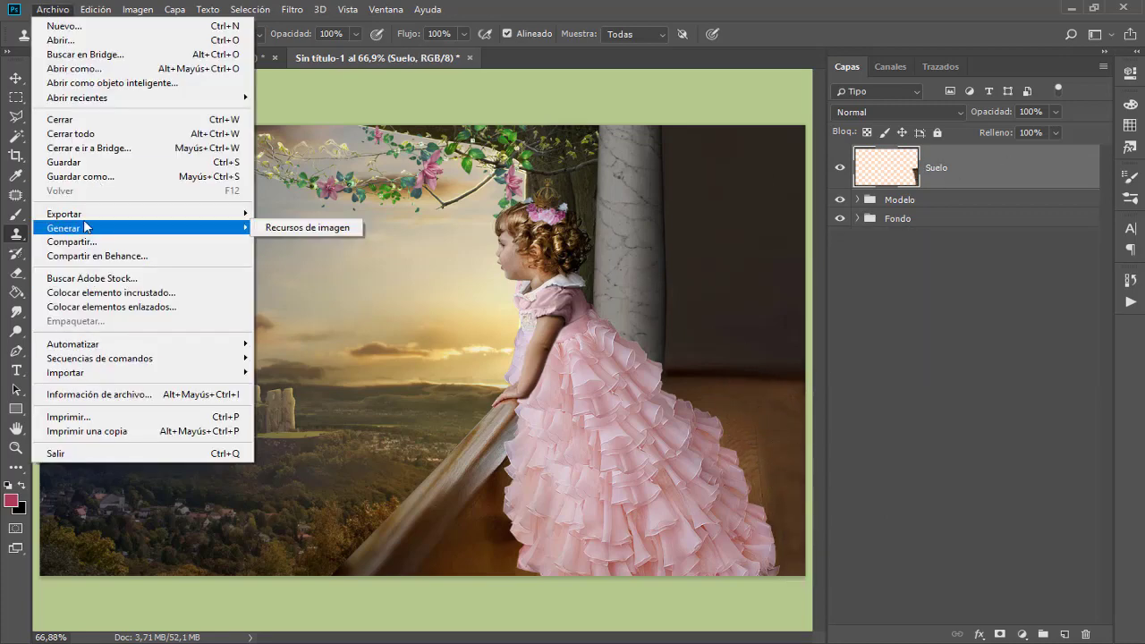
{"action": "left_click", "coordinate": [103, 438]}
{"action": "double_click", "coordinate": [760, 376]}
{"action": "left_click_drag", "start_coordinate": [741, 422], "coordinate": [703, 320]}
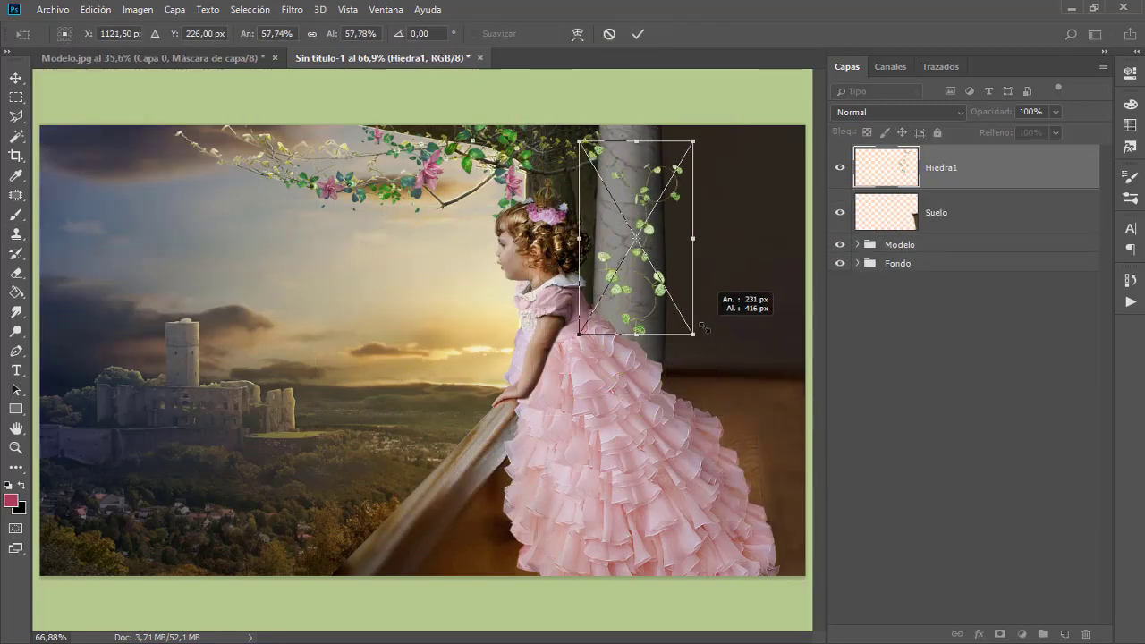
{"action": "left_click_drag", "start_coordinate": [646, 235], "coordinate": [639, 174]}
{"action": "key", "text": "Return"}
Darken the ivy slightly and shift its hue with Hue/Saturation.
{"action": "key", "text": "ctrl+u"}
{"action": "left_click_drag", "start_coordinate": [716, 96], "coordinate": [243, 96]}
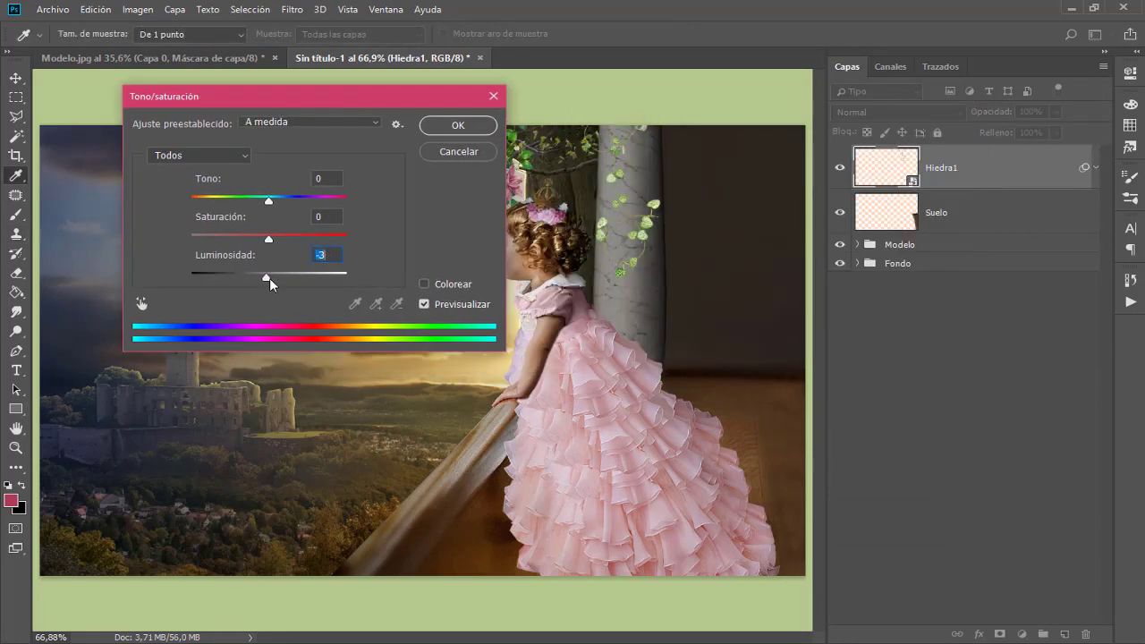
{"action": "left_click_drag", "start_coordinate": [269, 274], "coordinate": [249, 274]}
{"action": "left_click_drag", "start_coordinate": [268, 198], "coordinate": [280, 208]}
{"action": "key", "text": "Return"}
Place the Ladrillos bricks image, scaled to fit the dark back wall.
{"action": "left_click", "coordinate": [53, 9]}
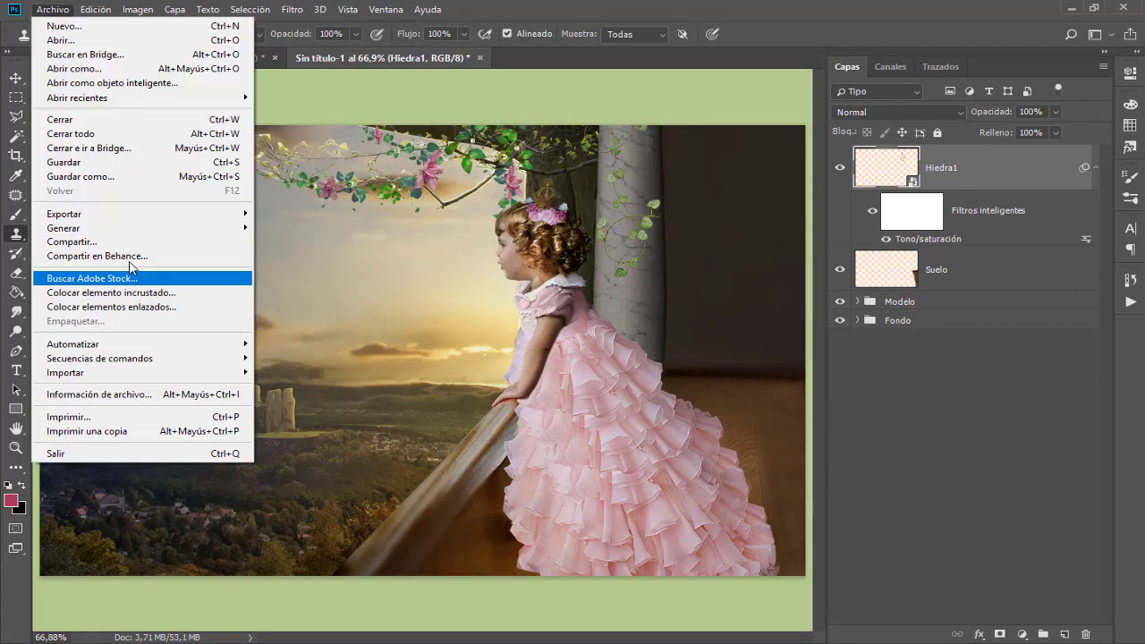
{"action": "left_click", "coordinate": [103, 289]}
{"action": "double_click", "coordinate": [749, 345]}
{"action": "left_click_drag", "start_coordinate": [537, 498], "coordinate": [639, 375]}
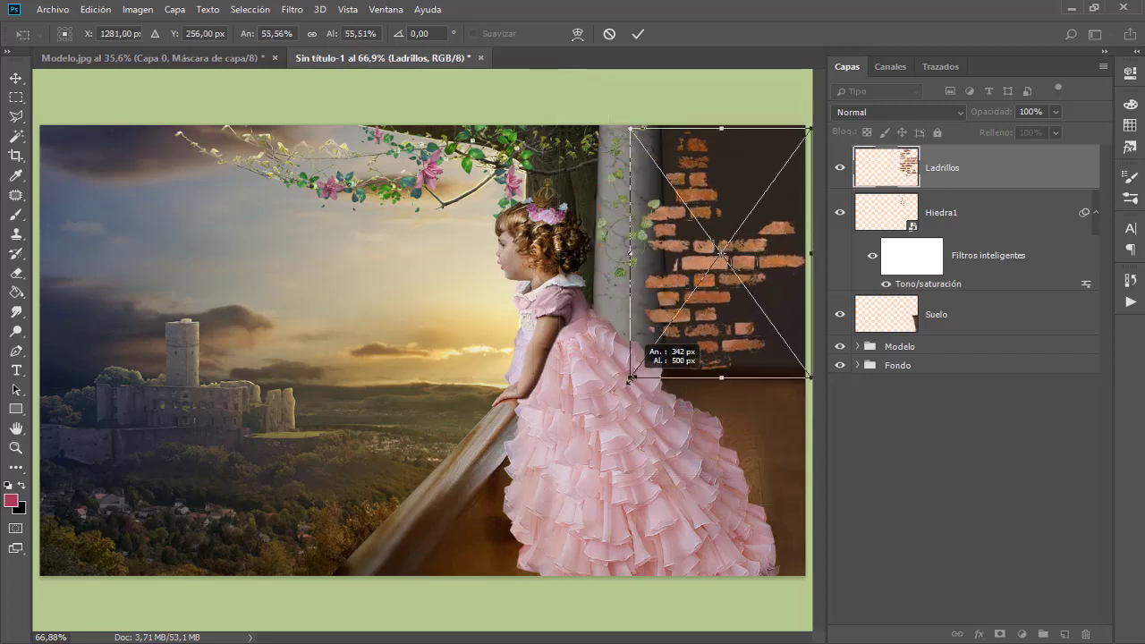
{"action": "left_click_drag", "start_coordinate": [742, 296], "coordinate": [759, 301]}
{"action": "key", "text": "Return"}
Set the bricks layer to Multiply (Multiplicar) blend mode at 30% opacity.
{"action": "left_click", "coordinate": [900, 112]}
{"action": "scroll", "coordinate": [903, 109], "scroll_direction": "down", "scroll_amount": 10}
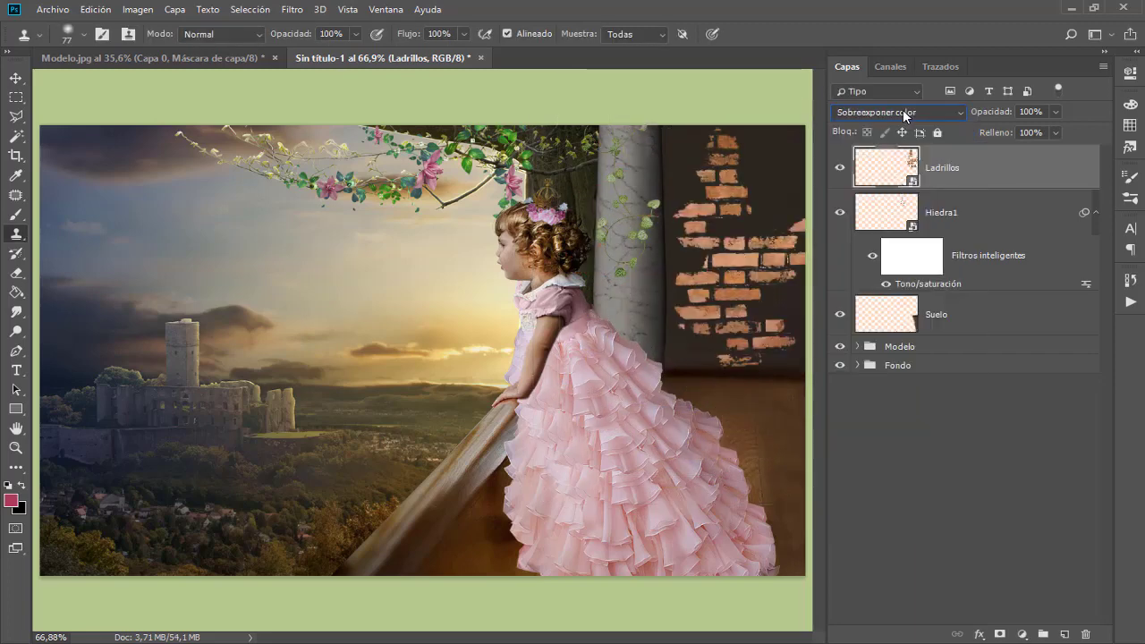
{"action": "left_click", "coordinate": [903, 112]}
{"action": "left_click", "coordinate": [903, 111]}
{"action": "scroll", "coordinate": [893, 110], "scroll_direction": "up", "scroll_amount": 5}
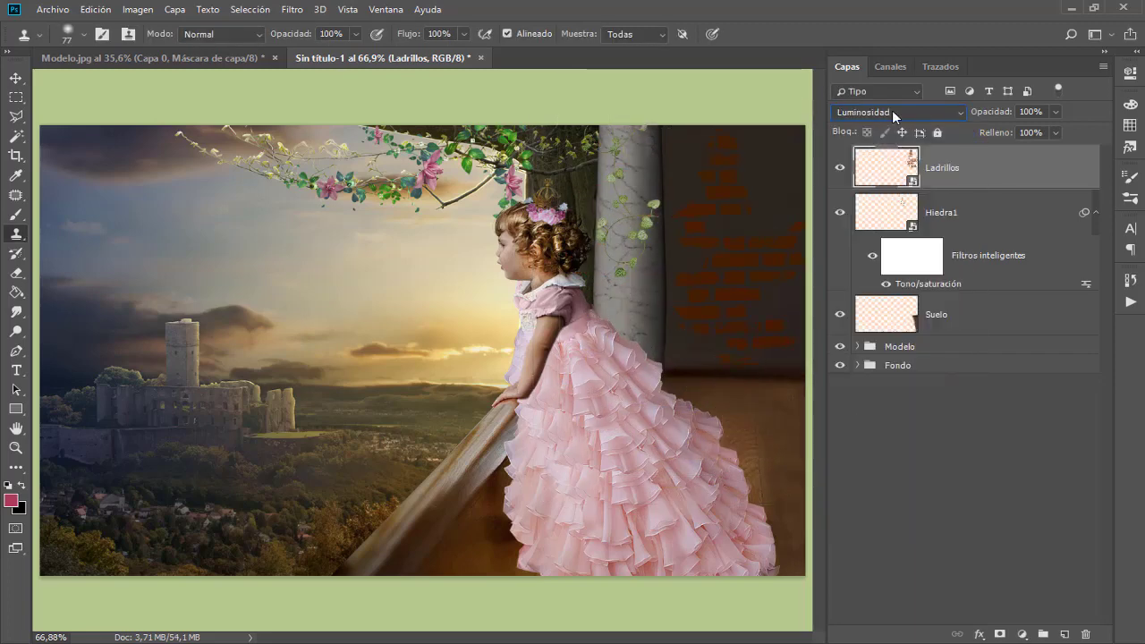
{"action": "left_click_drag", "start_coordinate": [998, 111], "coordinate": [980, 111]}
Place the Reloj clock at the room's right edge and darken it with Hue/Saturation.
{"action": "left_click", "coordinate": [53, 9]}
{"action": "left_click", "coordinate": [99, 295]}
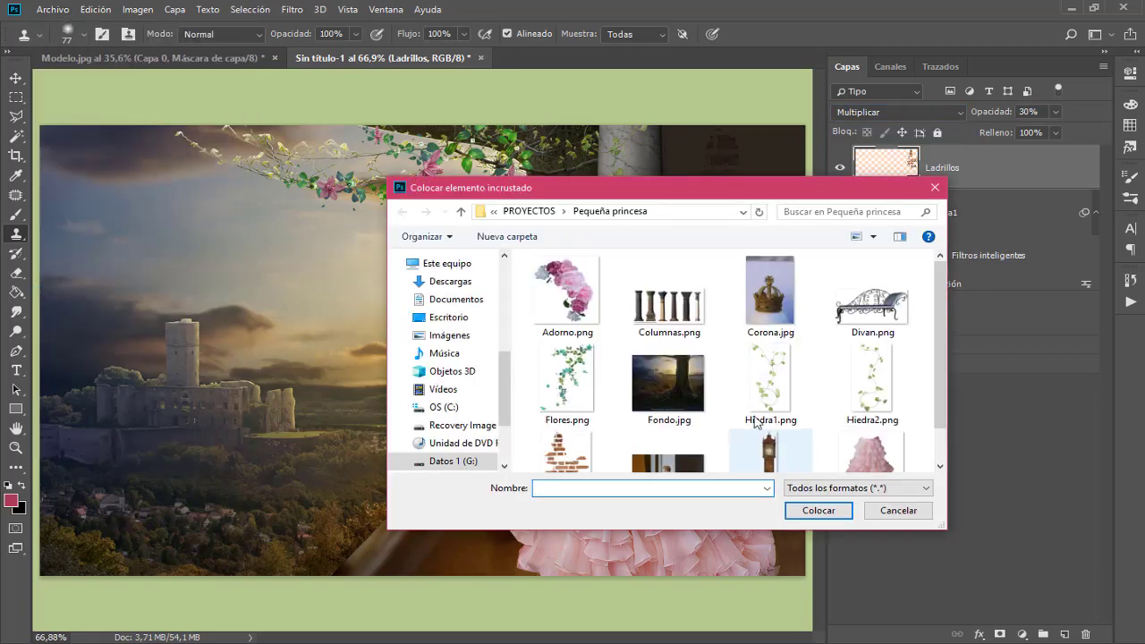
{"action": "double_click", "coordinate": [760, 420]}
{"action": "mouse_move", "coordinate": [411, 260]}
{"action": "left_mouse_down"}
{"action": "mouse_move", "coordinate": [770, 268]}
{"action": "mouse_move", "coordinate": [785, 318]}
{"action": "left_mouse_up"}
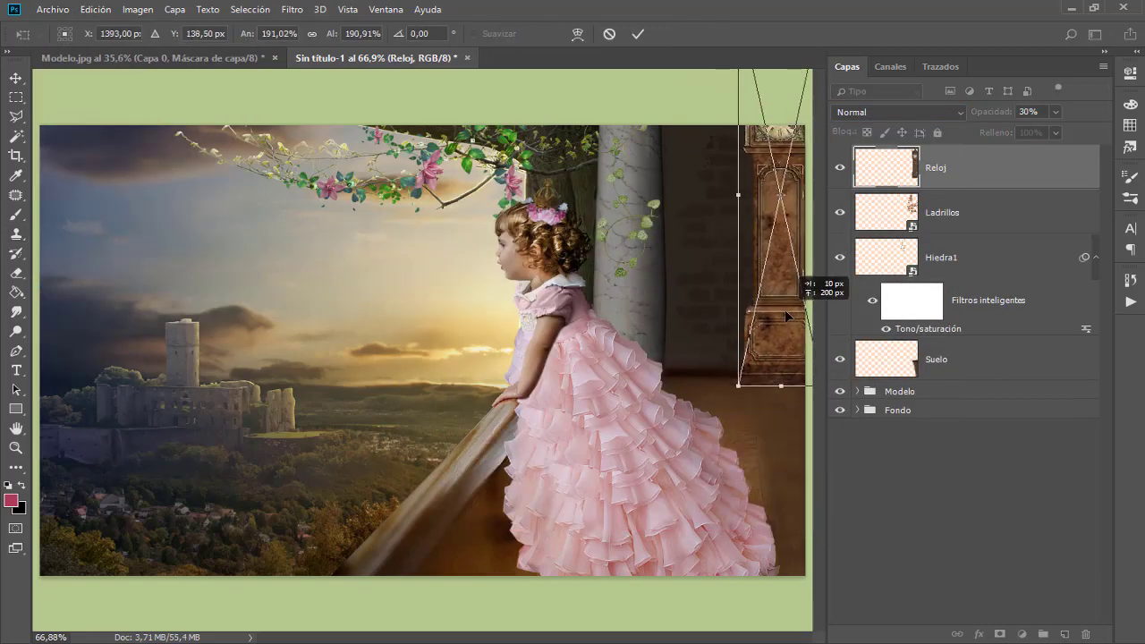
{"action": "key", "text": "Return"}
{"action": "key", "text": "ctrl+u"}
{"action": "left_click_drag", "start_coordinate": [269, 277], "coordinate": [249, 278]}
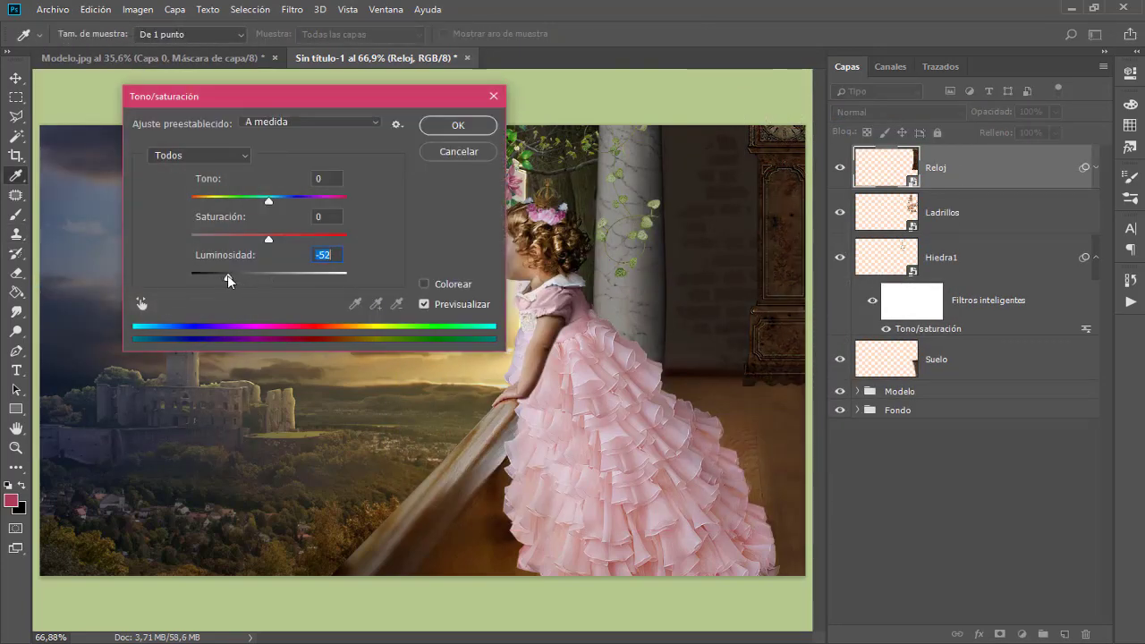
{"action": "key", "text": "s"}
{"action": "left_click", "coordinate": [458, 125]}
Group the Reloj through Suelo layers as 'Fondo habitación'.
{"action": "left_click", "coordinate": [971, 417], "text": "shift"}
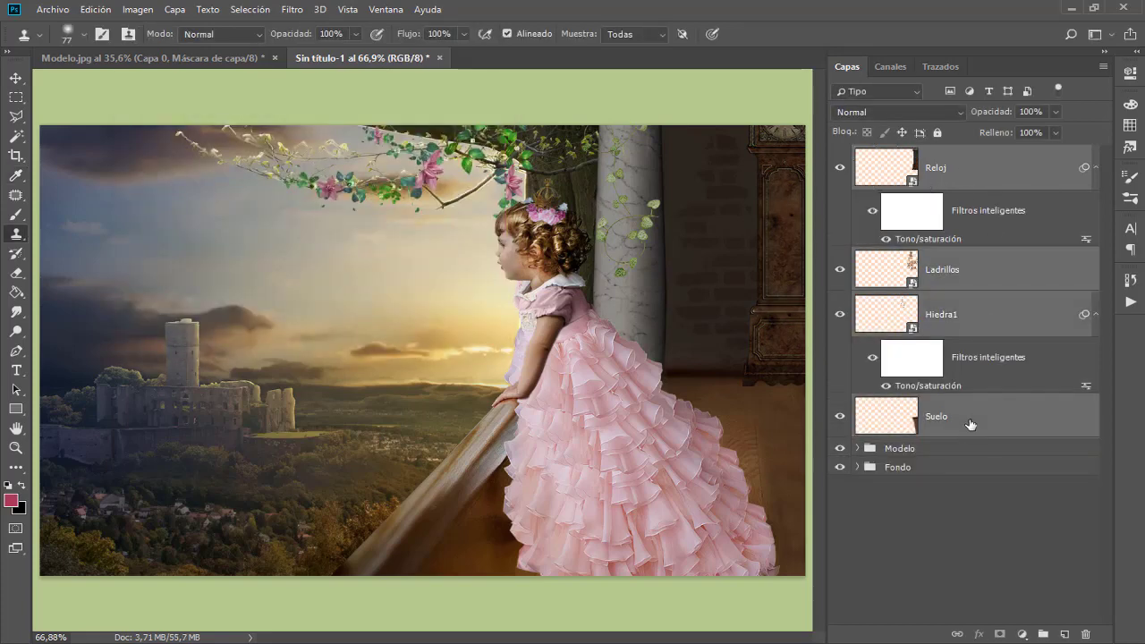
{"action": "key", "text": "ctrl+g"}
{"action": "double_click", "coordinate": [895, 154]}
{"action": "type", "text": "Fo"}
{"action": "key", "text": "Return"}
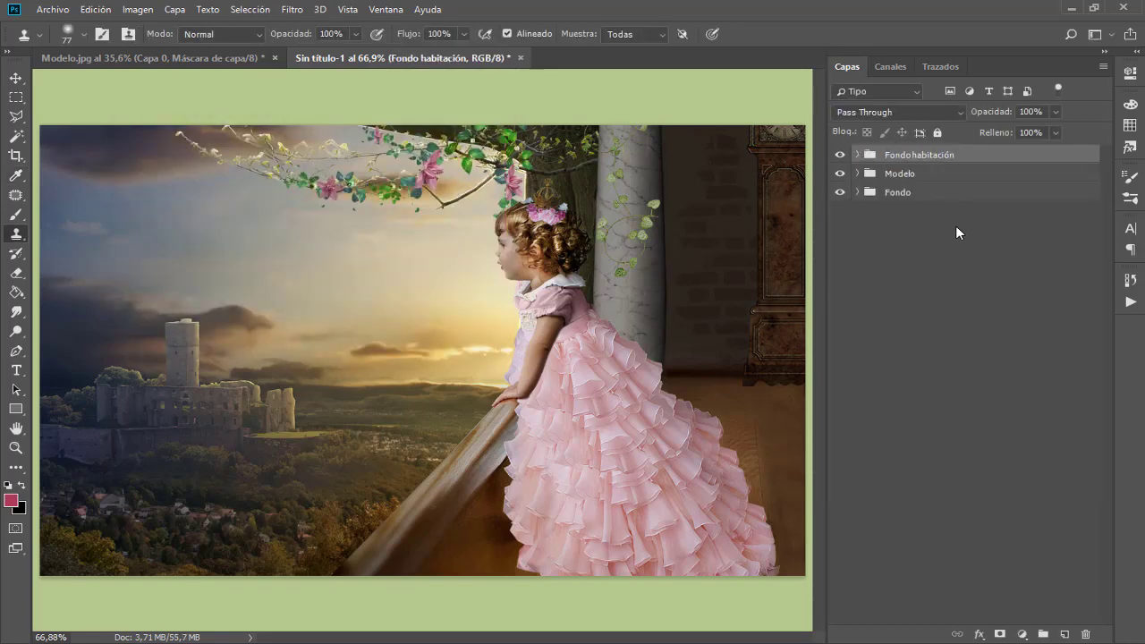
Add a new empty layer named 'Integración total'.
{"action": "left_click", "coordinate": [1065, 634]}
{"action": "double_click", "coordinate": [941, 168]}
{"action": "type", "text": "n total"}
{"action": "key", "text": "Return"}
Zoom in and blend the banister edge with the Mixer Brush.
{"action": "key", "text": "ctrl+plus"}
{"action": "key", "text": "ctrl+plus"}
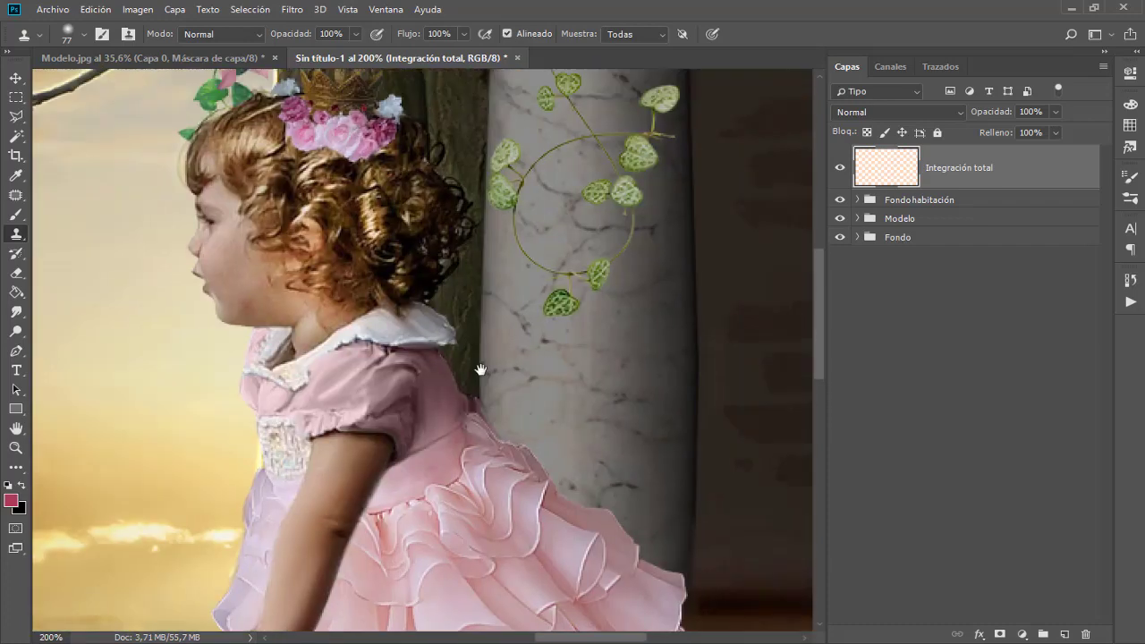
{"action": "scroll", "coordinate": [409, 332], "scroll_direction": "right", "scroll_amount": 5}
{"action": "key", "text": "b"}
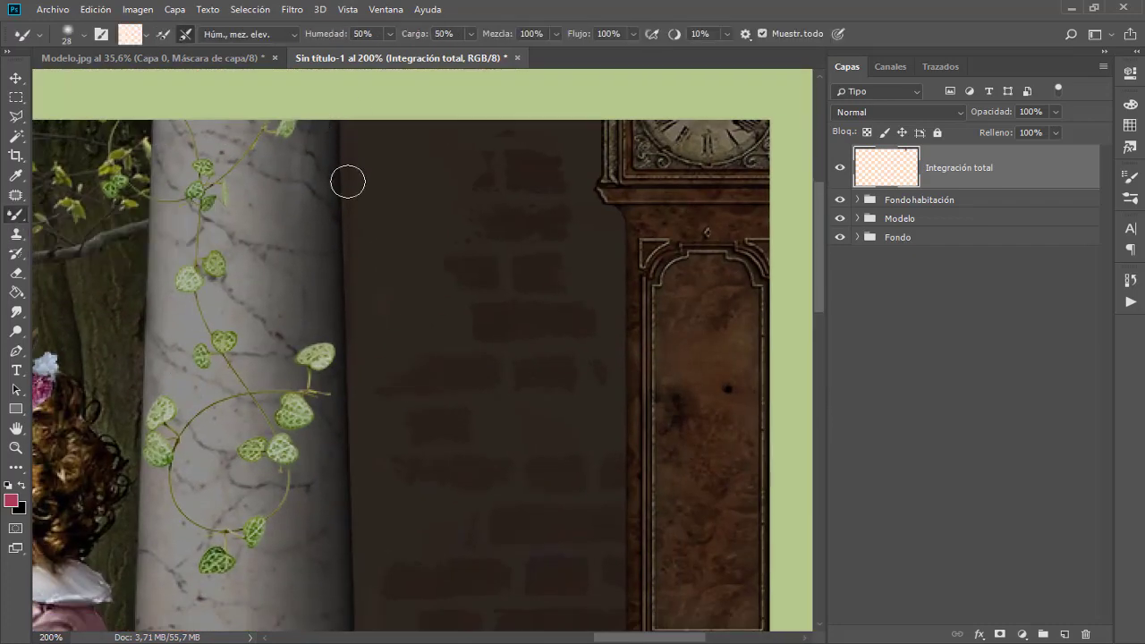
{"action": "scroll", "coordinate": [450, 153], "scroll_direction": "right", "scroll_amount": 1}
{"action": "scroll", "coordinate": [468, 255], "scroll_direction": "down", "scroll_amount": 10}
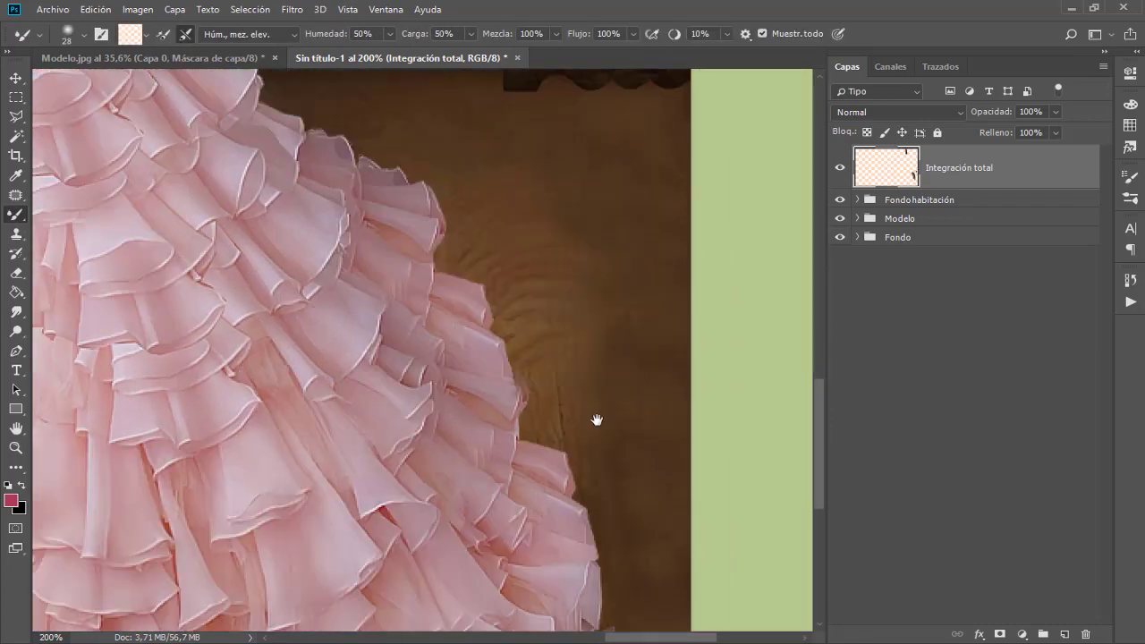
{"action": "scroll", "coordinate": [596, 417], "scroll_direction": "down", "scroll_amount": 5}
{"action": "scroll", "coordinate": [537, 340], "scroll_direction": "left", "scroll_amount": 5}
{"action": "mouse_move", "coordinate": [468, 245]}
{"action": "left_mouse_down"}
{"action": "mouse_move", "coordinate": [273, 324]}
{"action": "mouse_move", "coordinate": [317, 240]}
{"action": "left_mouse_up"}
Enlarge the Mixer Brush slightly and blend the dress and hair edges.
{"action": "scroll", "coordinate": [364, 219], "scroll_direction": "up", "scroll_amount": 1}
{"action": "scroll", "coordinate": [363, 218], "scroll_direction": "left", "scroll_amount": 1}
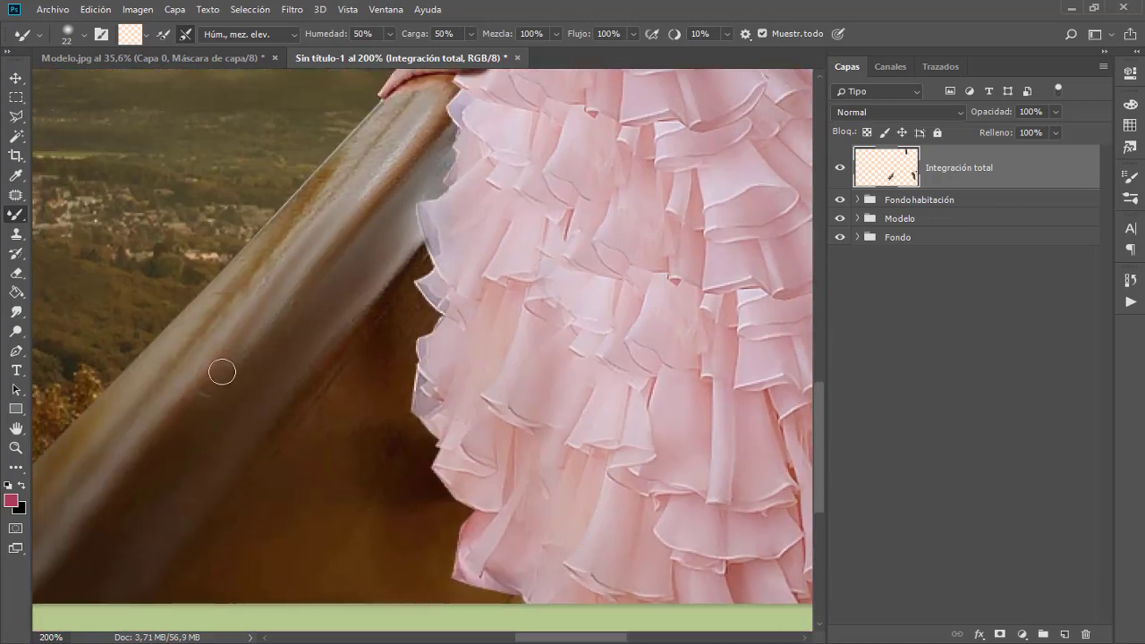
{"action": "scroll", "coordinate": [349, 268], "scroll_direction": "left", "scroll_amount": 5}
{"action": "scroll", "coordinate": [349, 269], "scroll_direction": "down", "scroll_amount": 3}
{"action": "scroll", "coordinate": [295, 385], "scroll_direction": "left", "scroll_amount": 3}
{"action": "scroll", "coordinate": [269, 430], "scroll_direction": "up", "scroll_amount": 15}
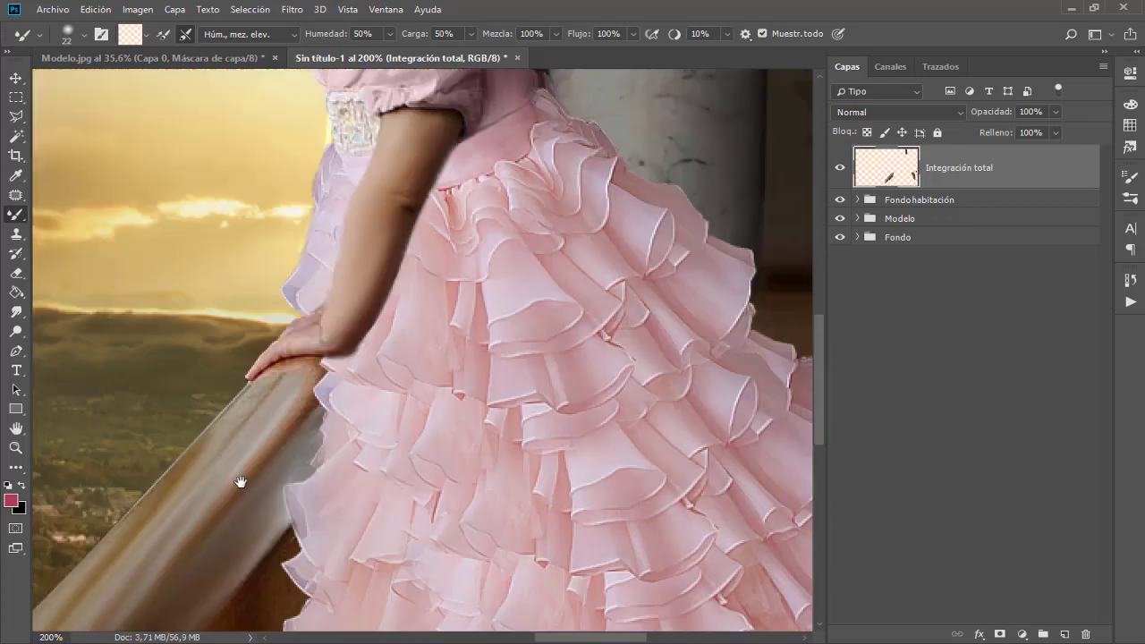
{"action": "scroll", "coordinate": [287, 358], "scroll_direction": "up", "scroll_amount": 10}
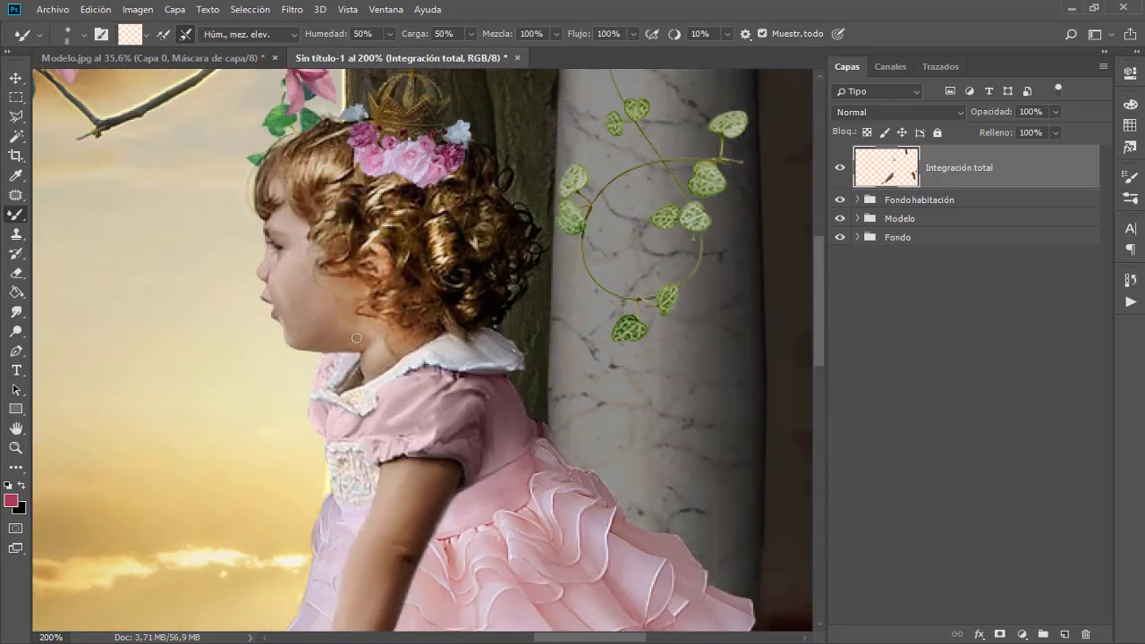
{"action": "scroll", "coordinate": [331, 320], "scroll_direction": "up", "scroll_amount": 2}
{"action": "right_click", "coordinate": [349, 245]}
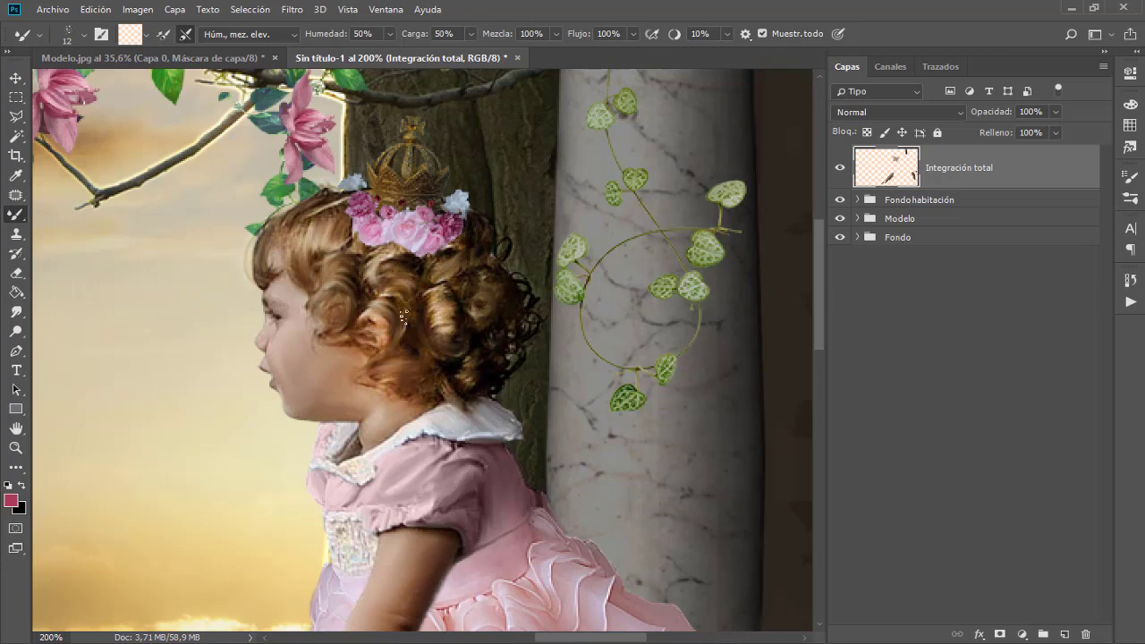
{"action": "scroll", "coordinate": [471, 382], "scroll_direction": "down", "scroll_amount": 1}
{"action": "scroll", "coordinate": [465, 376], "scroll_direction": "down", "scroll_amount": 2}
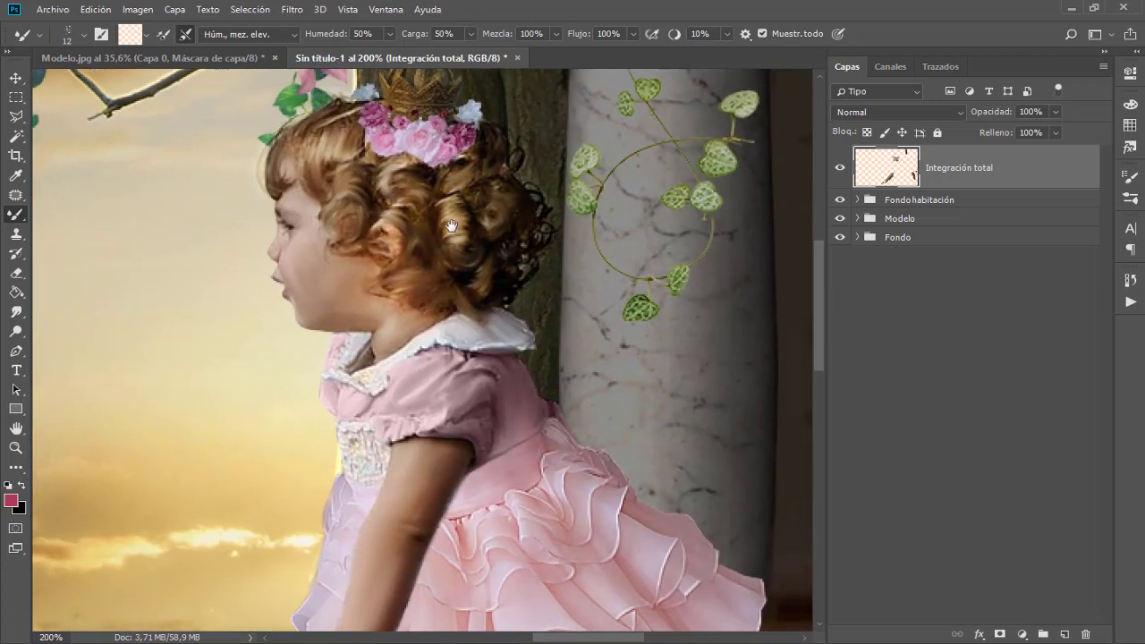
{"action": "scroll", "coordinate": [456, 367], "scroll_direction": "down", "scroll_amount": 2}
{"action": "scroll", "coordinate": [448, 358], "scroll_direction": "down", "scroll_amount": 2}
{"action": "scroll", "coordinate": [446, 357], "scroll_direction": "down", "scroll_amount": 1}
Stamp the visible layers into a new layer and apply a 2.9 px Gaussian Blur.
{"action": "key", "text": "ctrl+shift+alt+n"}
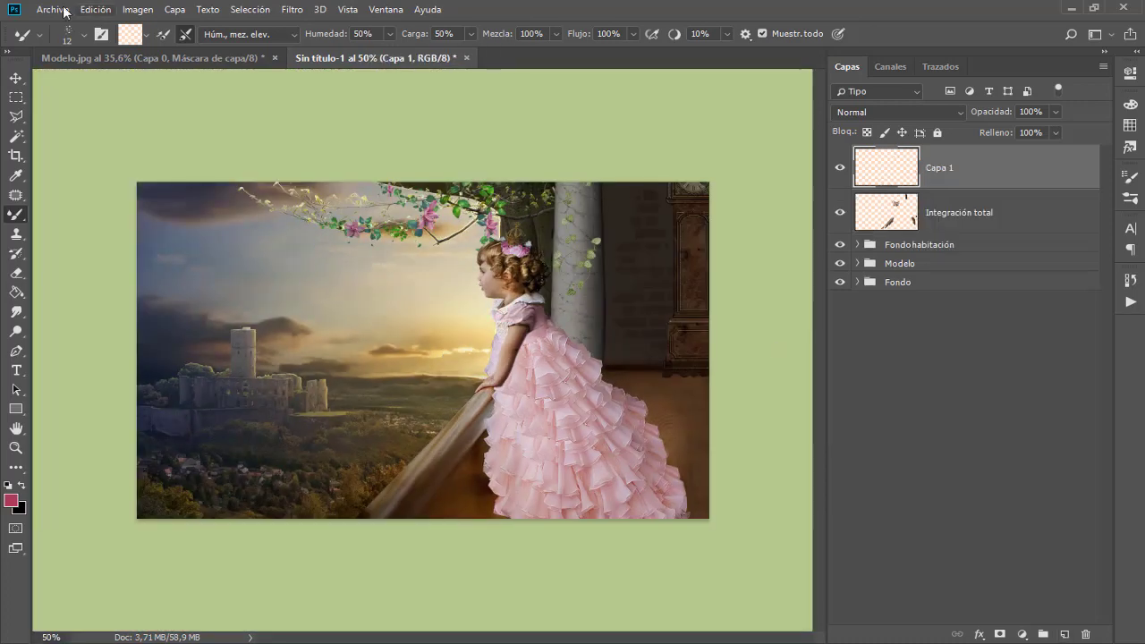
{"action": "left_click", "coordinate": [138, 9]}
{"action": "left_click", "coordinate": [170, 219]}
{"action": "left_click", "coordinate": [702, 163]}
{"action": "left_click", "coordinate": [292, 9]}
{"action": "left_click", "coordinate": [571, 279]}
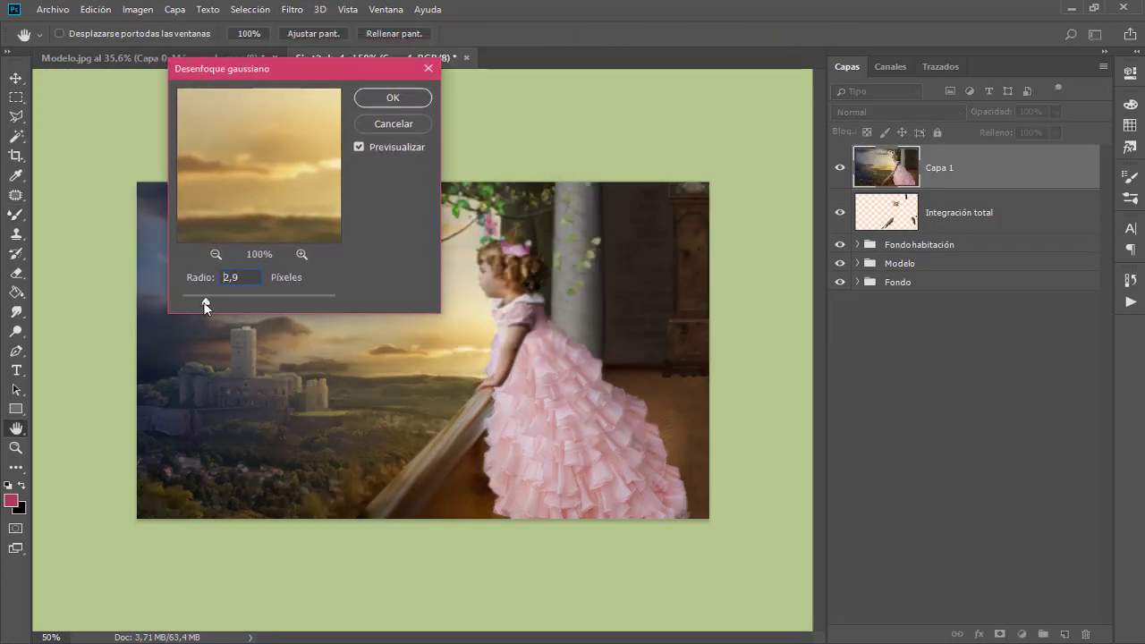
{"action": "key", "text": "Return"}
Mask the blurred layer and paint the blur out of the image centre.
{"action": "left_click", "coordinate": [1000, 634]}
{"action": "key", "text": "shift+b"}
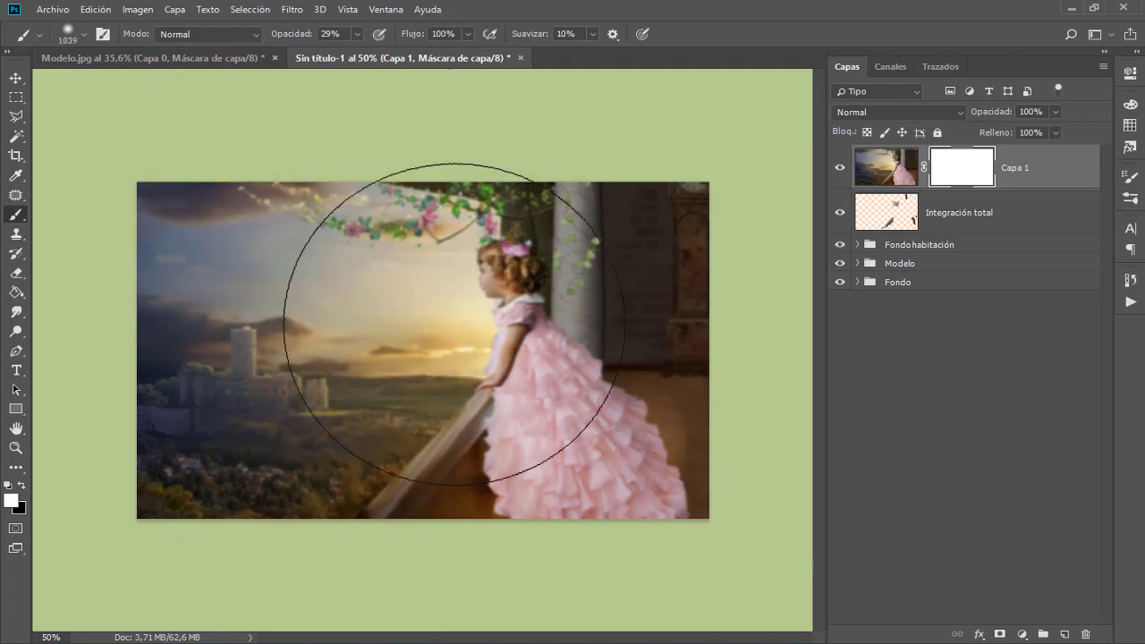
{"action": "left_click_drag", "start_coordinate": [450, 333], "coordinate": [383, 191]}
{"action": "key", "text": "x"}
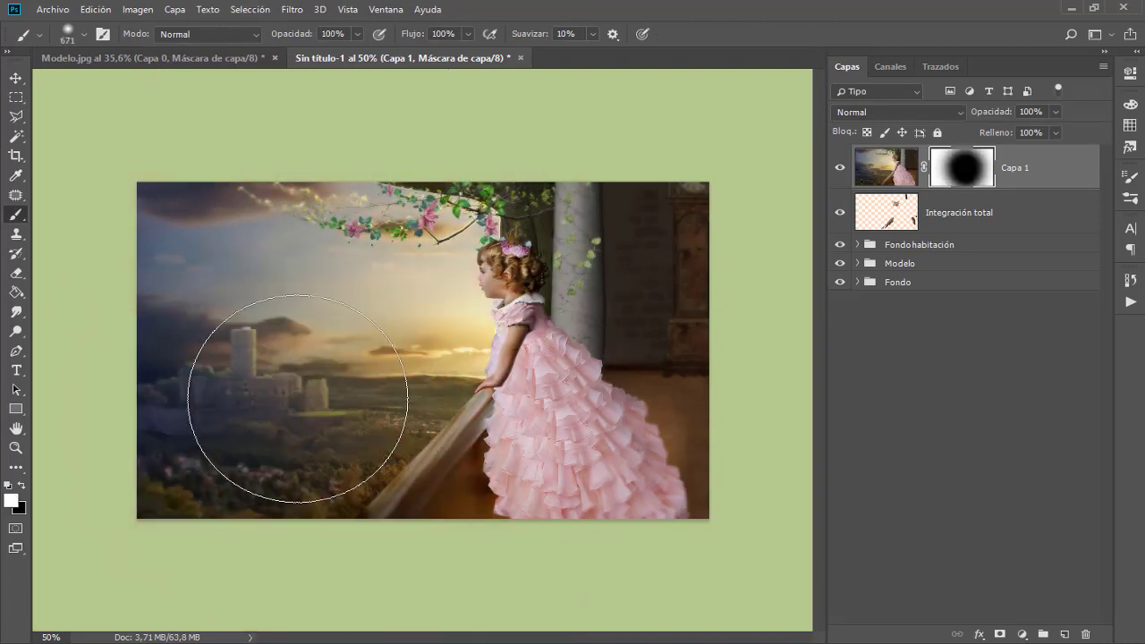
Add a Multiply shadow layer at 85% opacity and rename the blurred layer 'Desenfoque'.
{"action": "left_click", "coordinate": [1064, 635]}
{"action": "left_click", "coordinate": [566, 229], "text": "alt"}
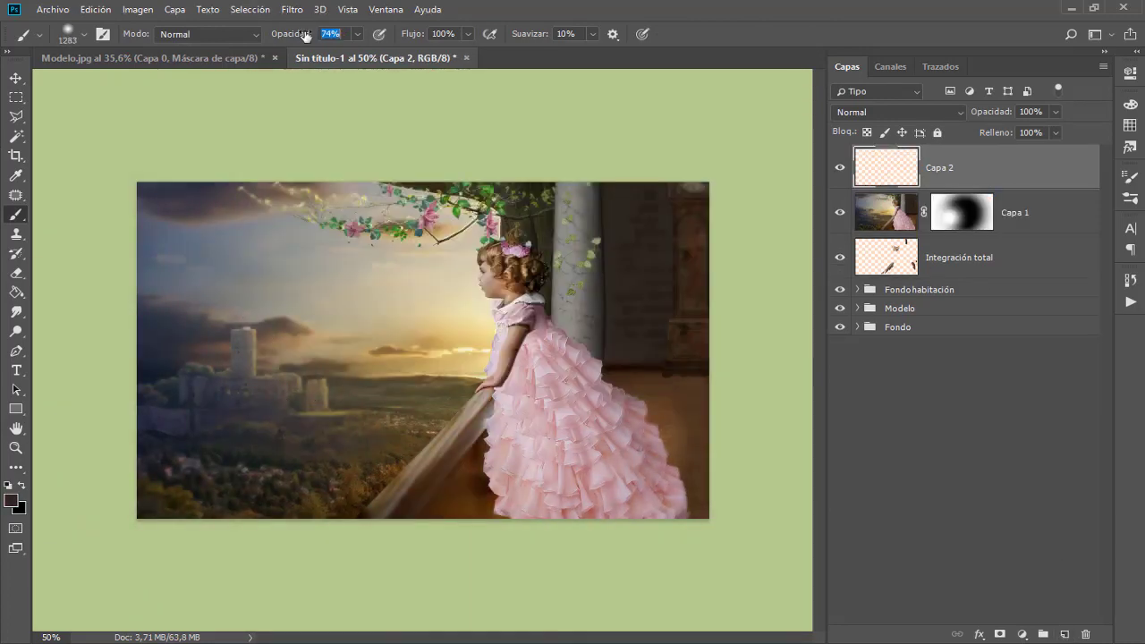
{"action": "type", "text": "51"}
{"action": "left_click", "coordinate": [900, 112]}
{"action": "left_click", "coordinate": [904, 181]}
{"action": "left_click_drag", "start_coordinate": [998, 112], "coordinate": [982, 117]}
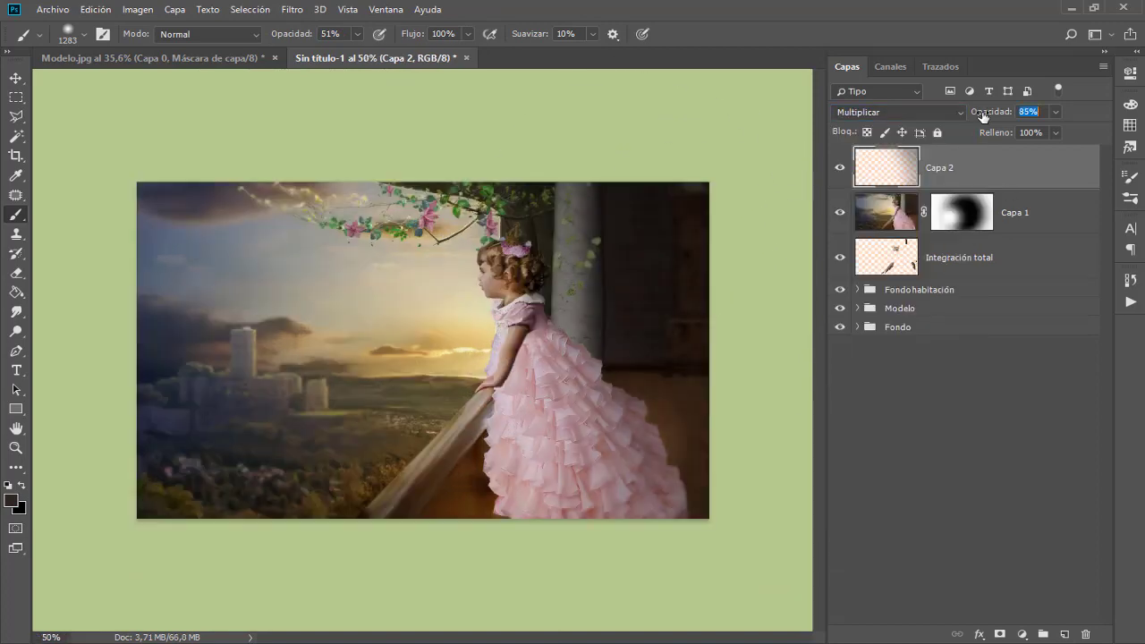
{"action": "key", "text": "ctrl+minus"}
{"action": "key", "text": "ctrl+plus"}
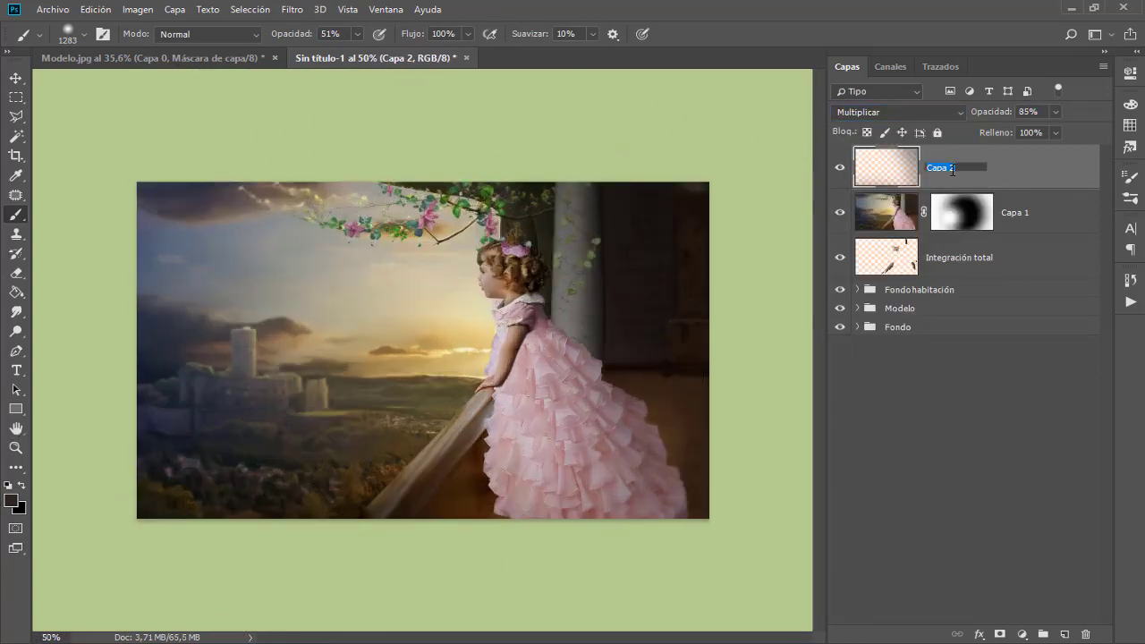
{"action": "left_click", "coordinate": [945, 163]}
{"action": "type", "text": "Sombra"}
{"action": "double_click", "coordinate": [1022, 212]}
{"action": "type", "text": "Desenfoque"}
{"action": "key", "text": "Return"}
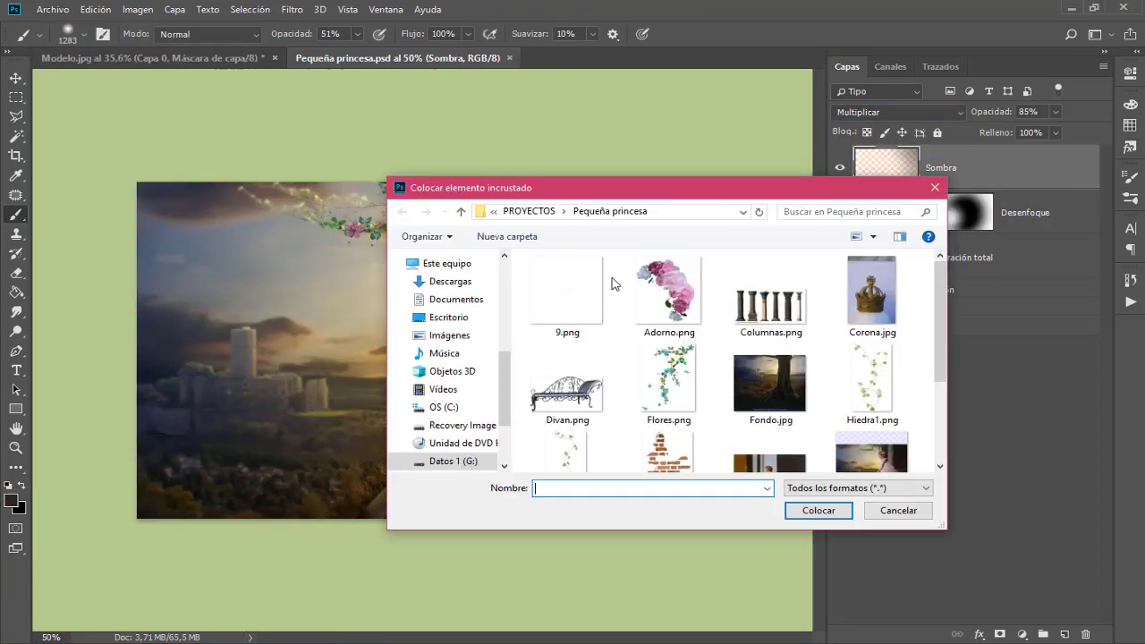
Place the 9.png sparkle on the girl's crown, slightly shrunk and tilted.
{"action": "double_click", "coordinate": [567, 287]}
{"action": "key", "text": "ctrl+plus"}
{"action": "key", "text": "ctrl+plus"}
{"action": "left_click_drag", "start_coordinate": [455, 205], "coordinate": [486, 159]}
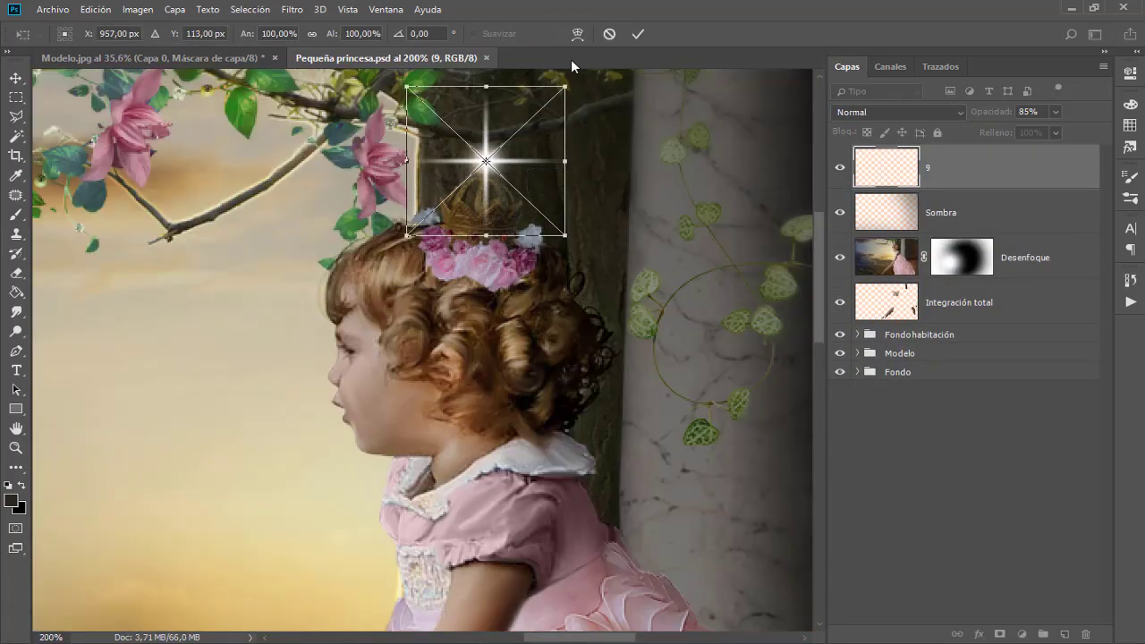
{"action": "left_click_drag", "start_coordinate": [554, 97], "coordinate": [566, 112]}
{"action": "key", "text": "Return"}
Lower the sparkle to 77% opacity, name it 'Brillo', and add a Color Balance adjustment.
{"action": "key", "text": "ctrl+0"}
{"action": "key", "text": "b"}
{"action": "left_click_drag", "start_coordinate": [982, 112], "coordinate": [974, 119]}
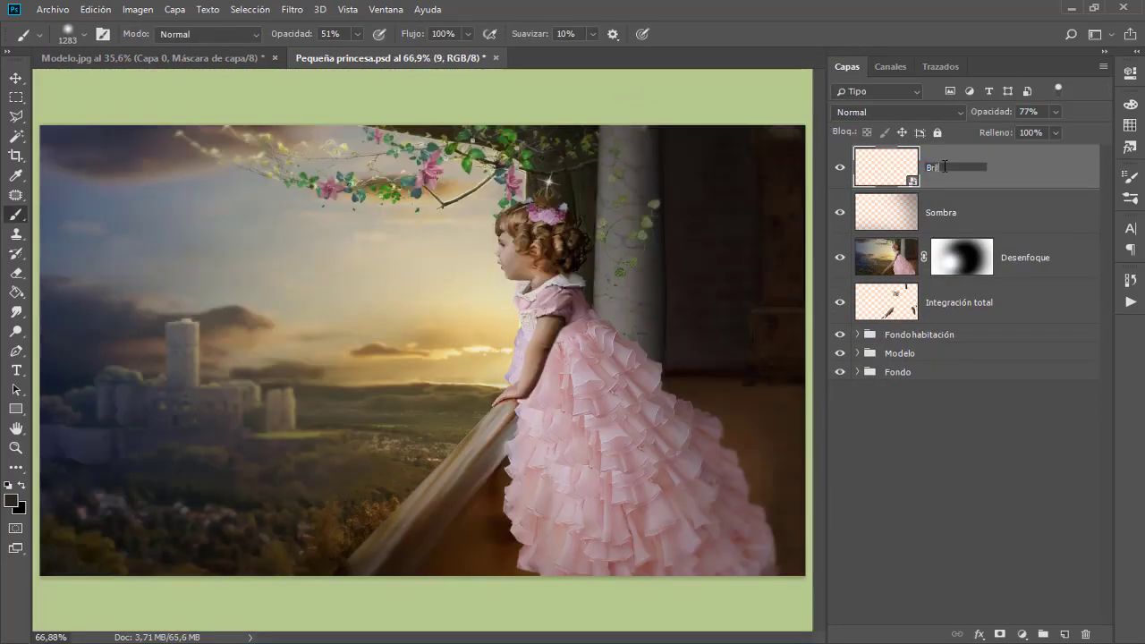
{"action": "type", "text": "o"}
{"action": "left_click", "coordinate": [1023, 634]}
{"action": "left_click", "coordinate": [1038, 496]}
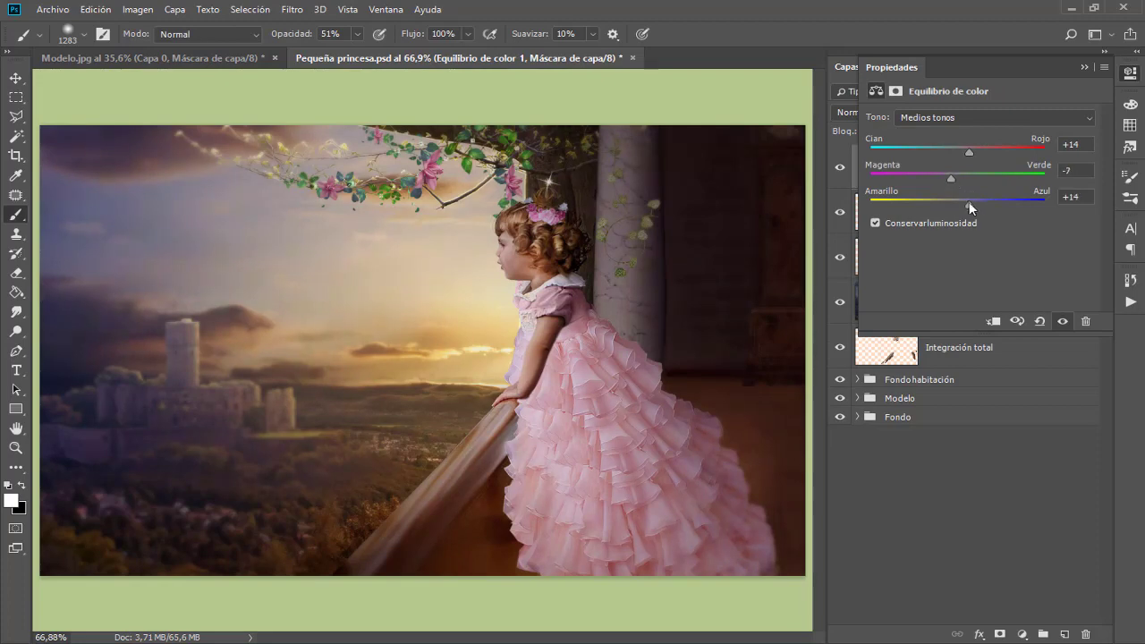
Adjust the Color Balance shadow and highlight tones.
{"action": "left_click", "coordinate": [941, 118]}
{"action": "left_click", "coordinate": [944, 134]}
{"action": "left_click", "coordinate": [994, 117]}
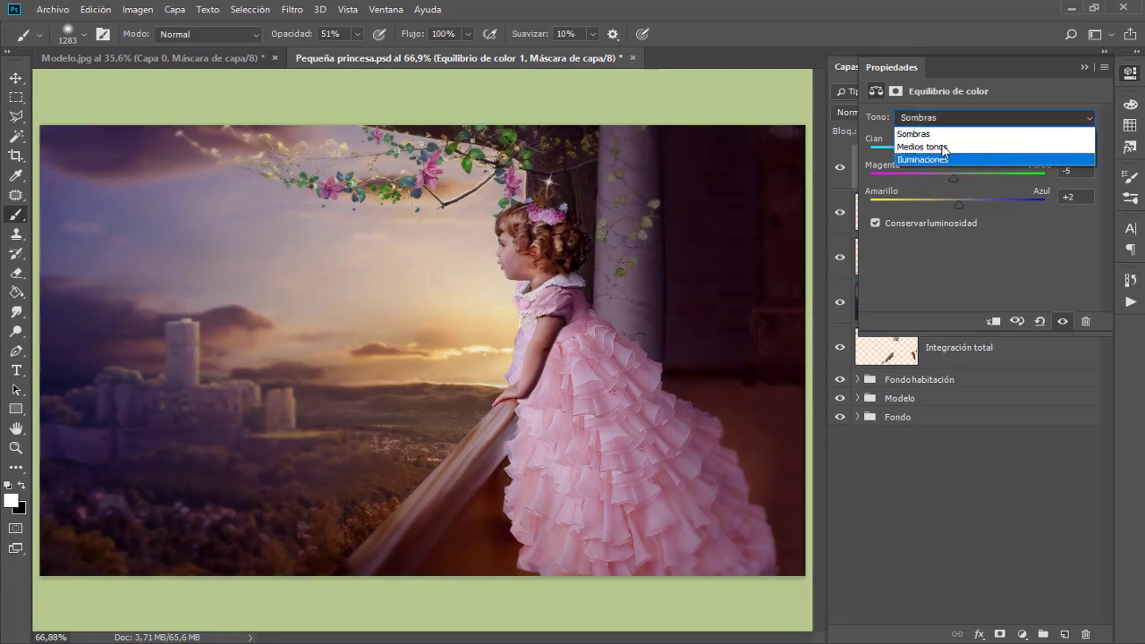
{"action": "left_click", "coordinate": [1020, 154]}
Add a Curves adjustment and pull the green curve down for a magenta tint.
{"action": "left_click", "coordinate": [1023, 635]}
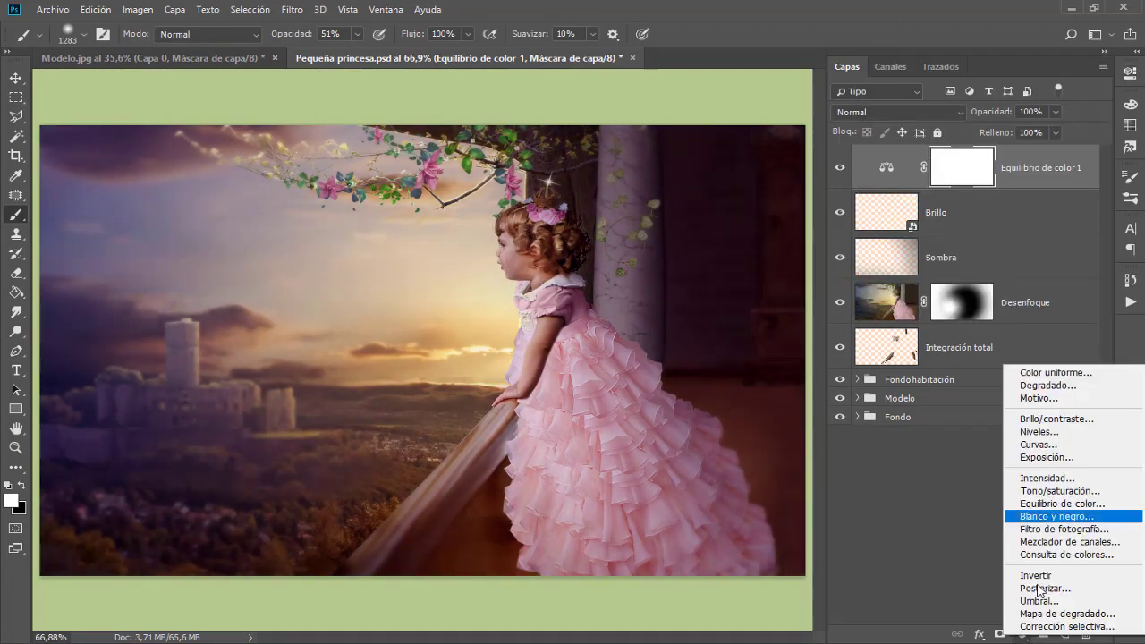
{"action": "left_click", "coordinate": [985, 449]}
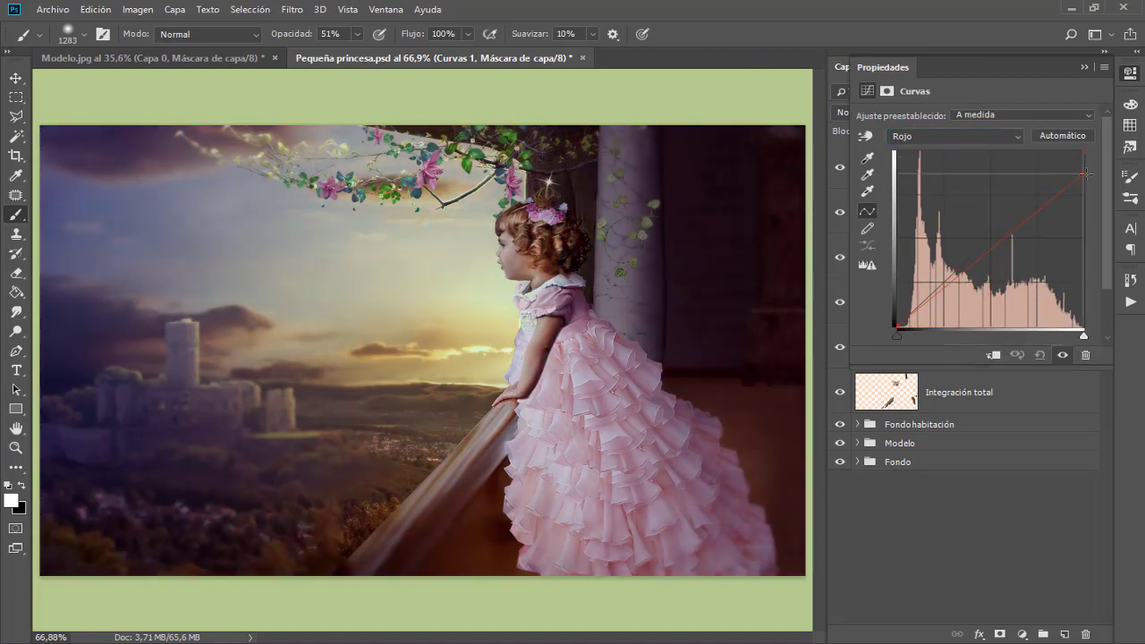
{"action": "left_click", "coordinate": [934, 136]}
{"action": "left_click", "coordinate": [934, 178]}
{"action": "left_click", "coordinate": [953, 136]}
{"action": "left_click", "coordinate": [899, 190]}
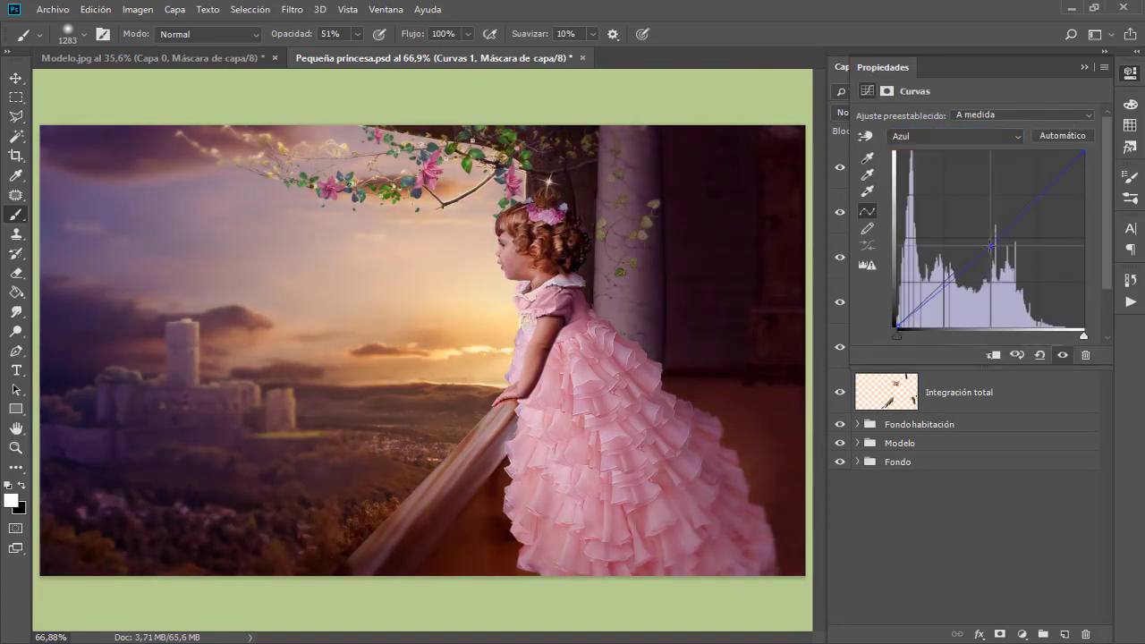
{"action": "left_click", "coordinate": [953, 136]}
{"action": "left_click", "coordinate": [933, 166]}
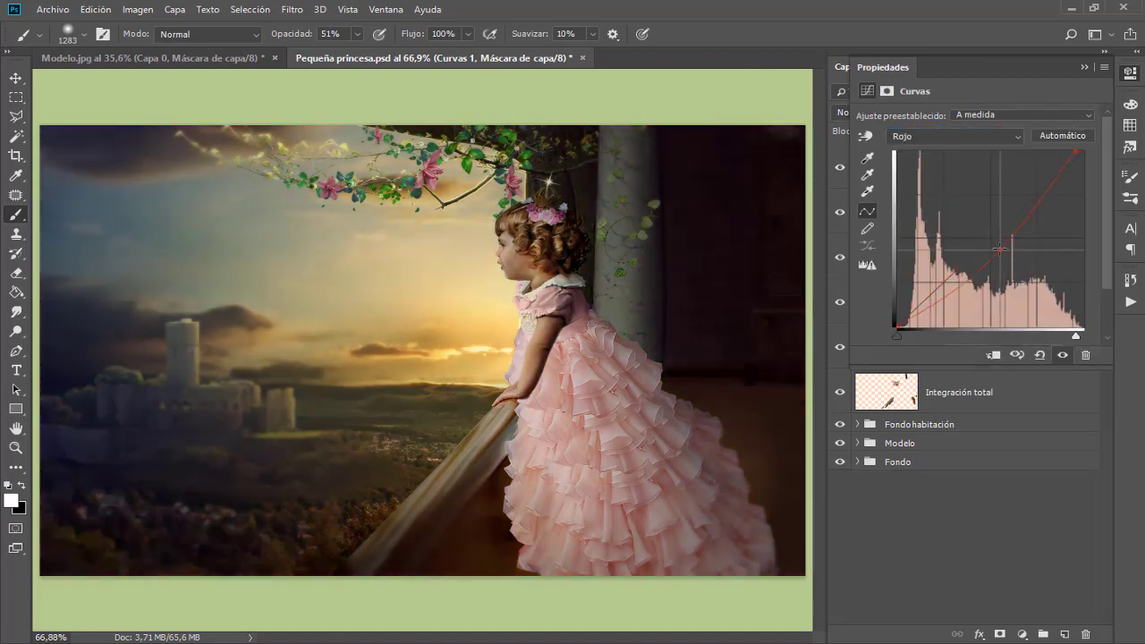
{"action": "key", "text": "alt+4"}
{"action": "left_click_drag", "start_coordinate": [993, 234], "coordinate": [996, 249]}
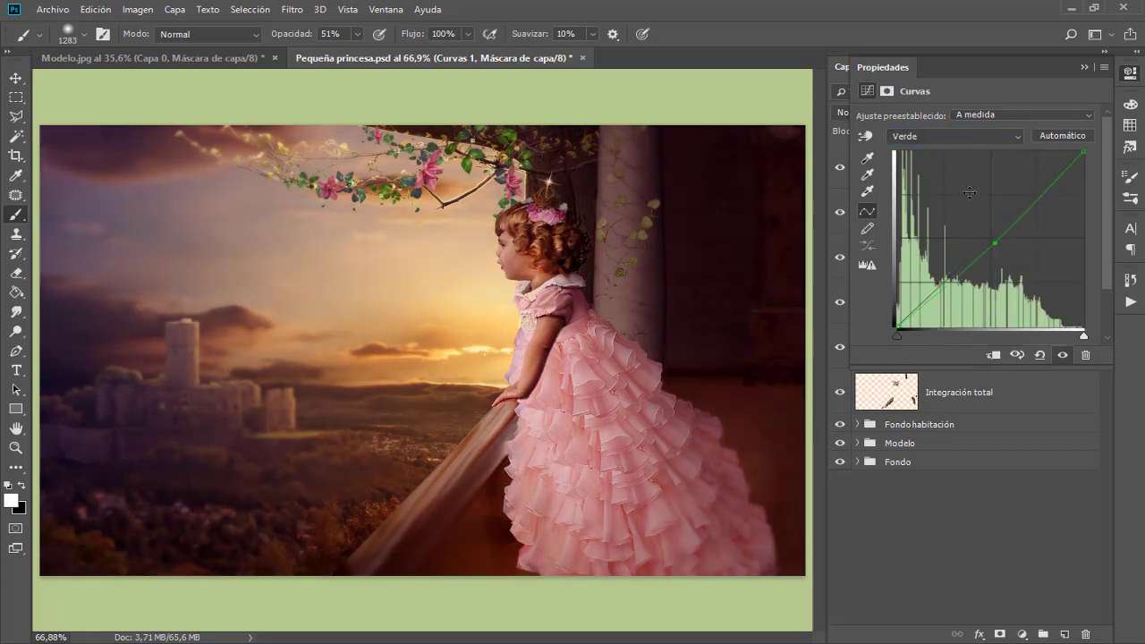
Add an empty Capa 1 layer on top and bring up the brush presets.
{"action": "left_click", "coordinate": [842, 66]}
{"action": "left_click", "coordinate": [1065, 633]}
{"action": "right_click", "coordinate": [374, 487]}
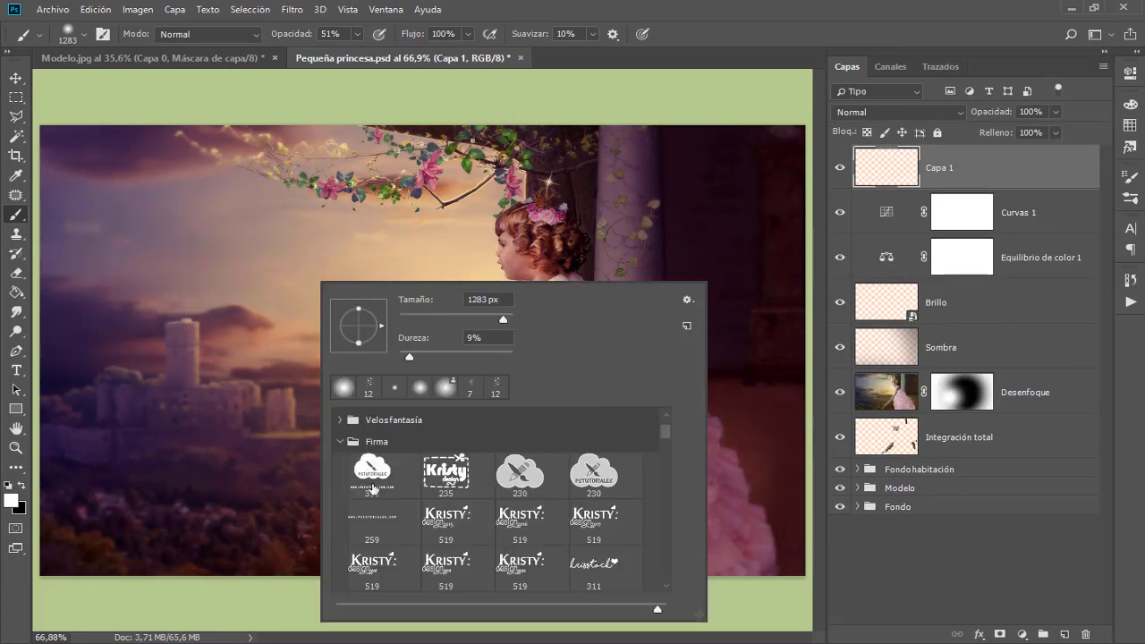